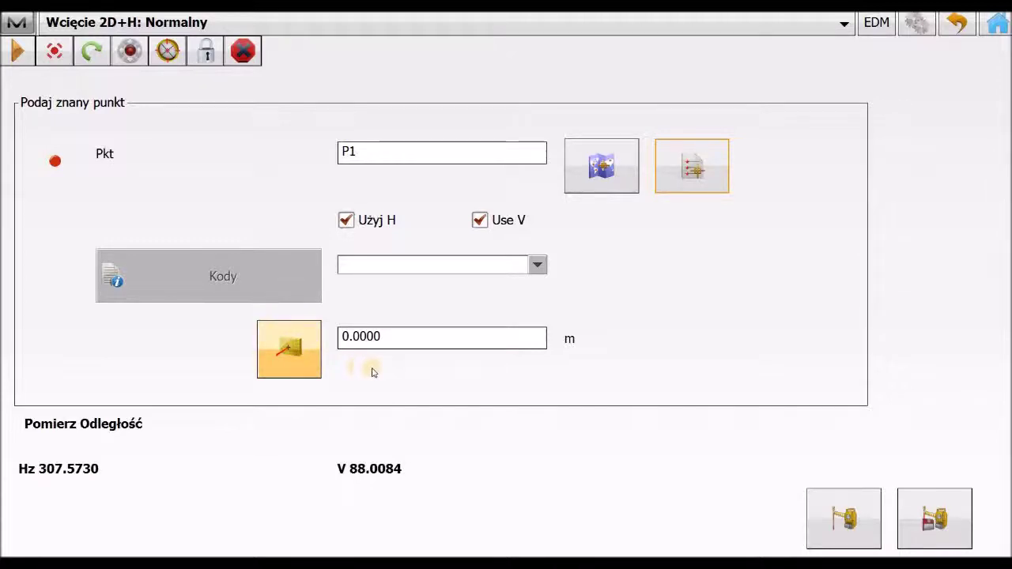
# Set the measurement method to Pikieta in the measurement settings and accept them.
pyautogui.click(832, 518)
pyautogui.click(915, 28)
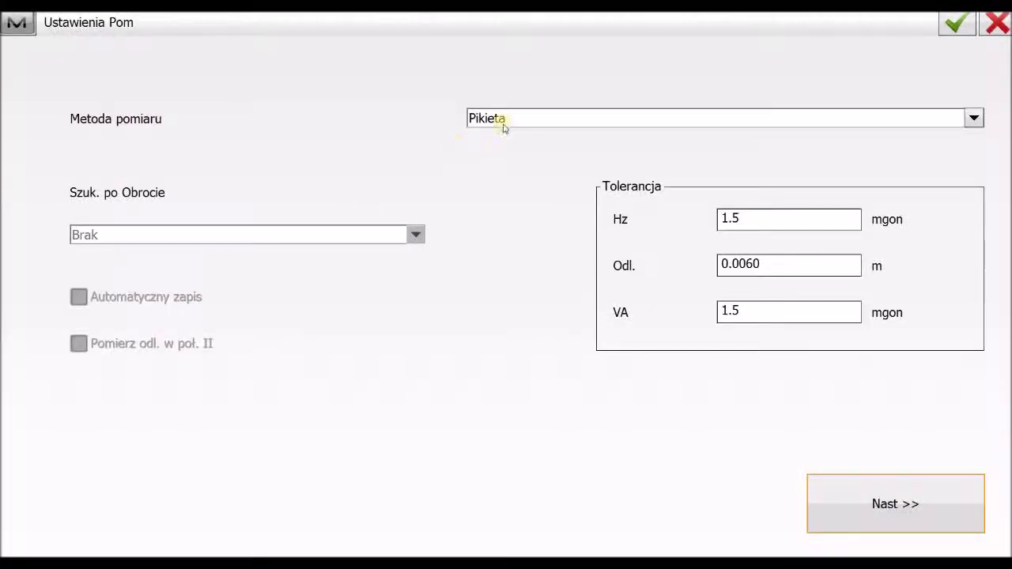
pyautogui.click(503, 123)
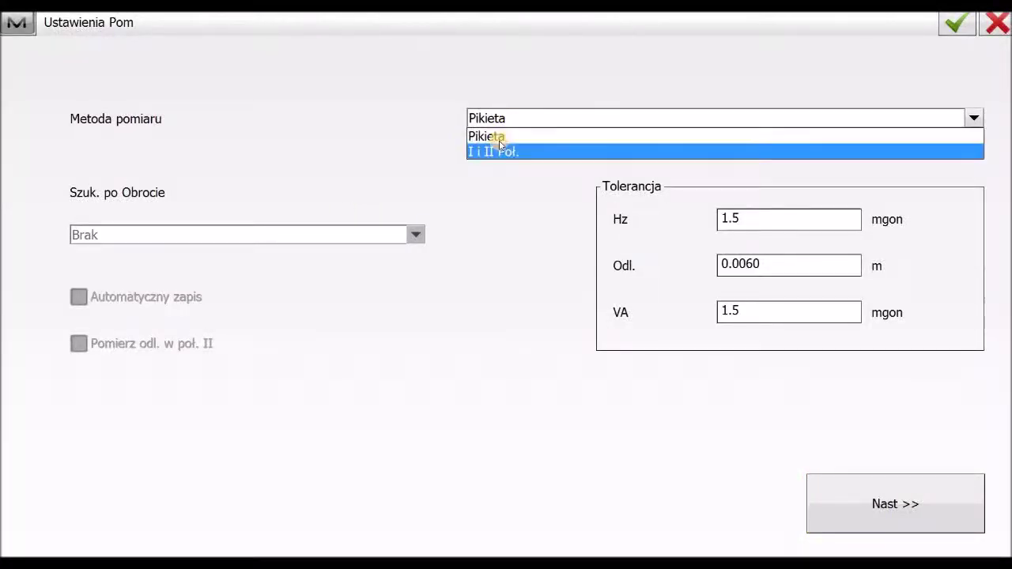
pyautogui.click(500, 138)
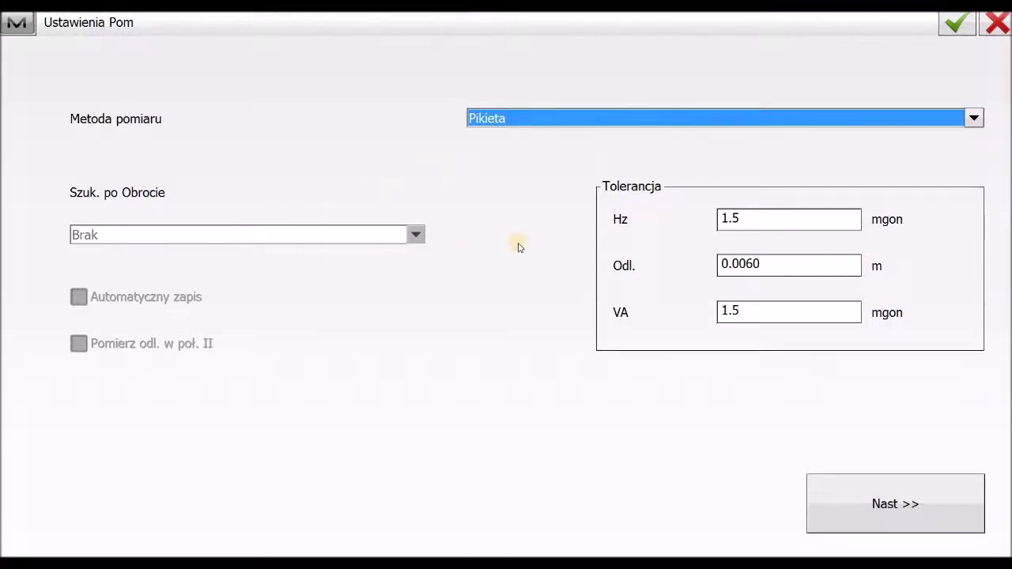
pyautogui.click(946, 32)
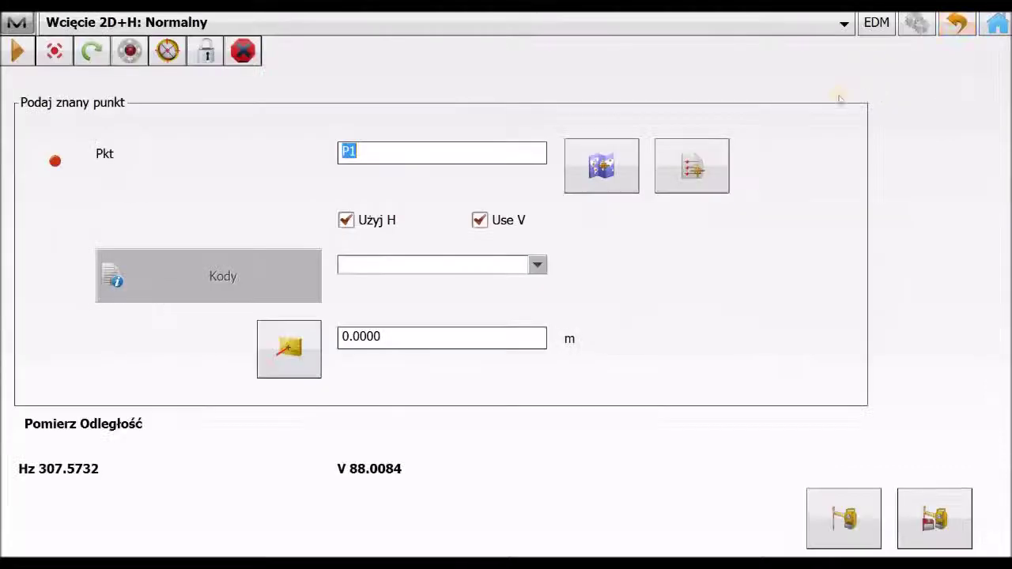
pyautogui.click(876, 23)
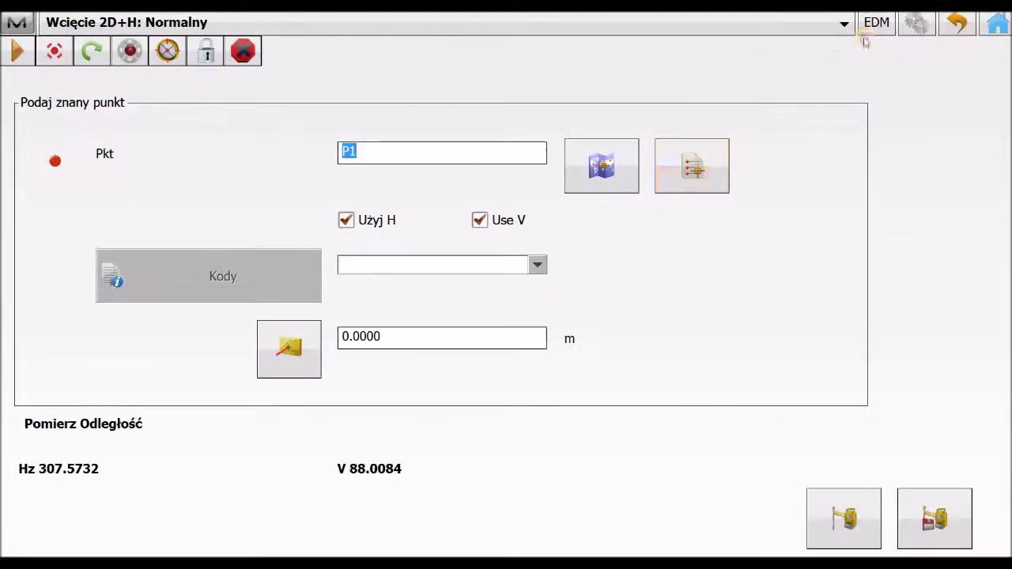
pyautogui.click(870, 50)
pyautogui.click(873, 22)
# Measure the distance to known point P1 and save the observation for the resection.
pyautogui.click(670, 167)
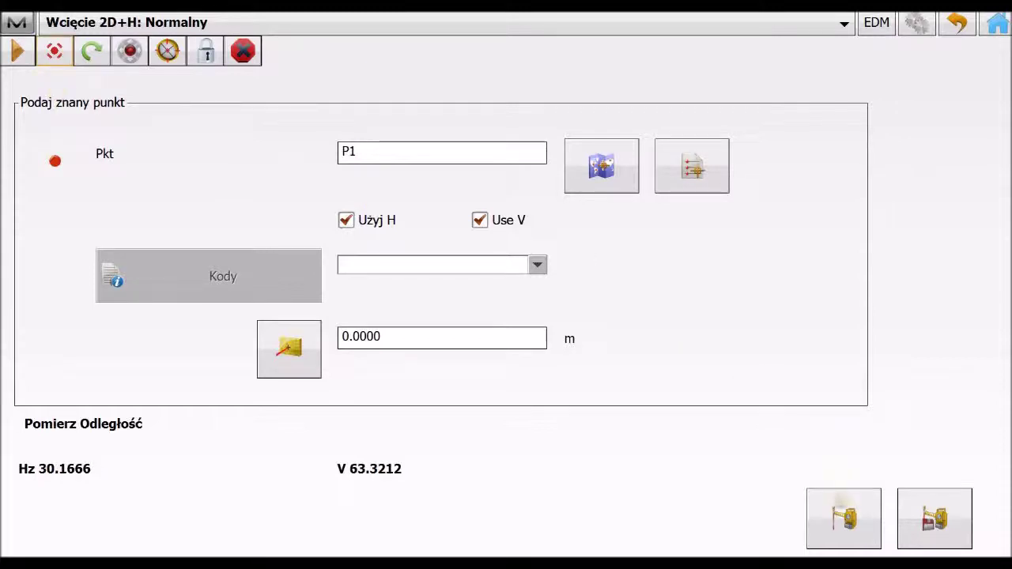
pyautogui.click(845, 515)
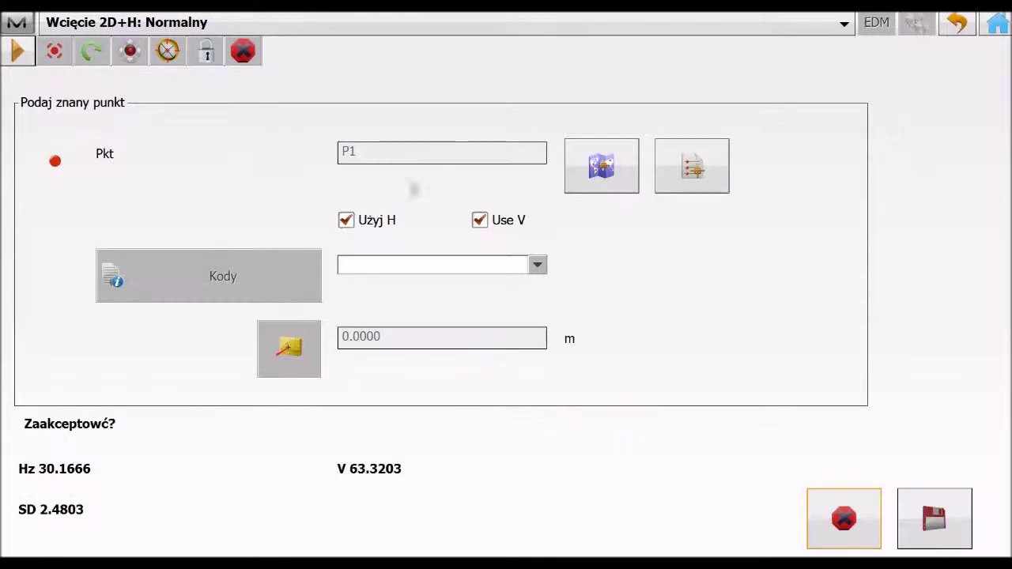
pyautogui.click(922, 503)
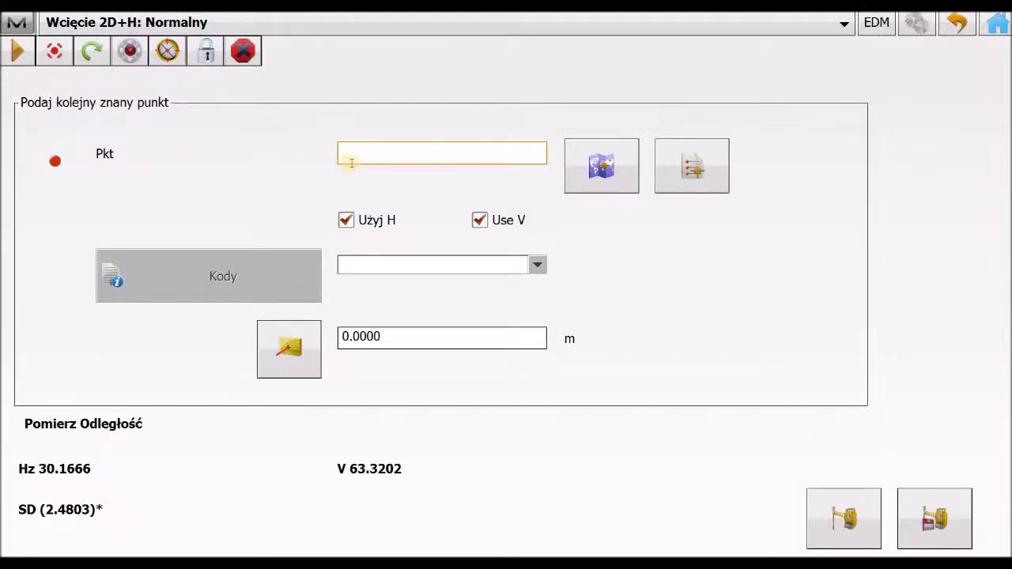
# Choose P2 from the map as the next known point, measure it and save the observation.
pyautogui.write('P2')
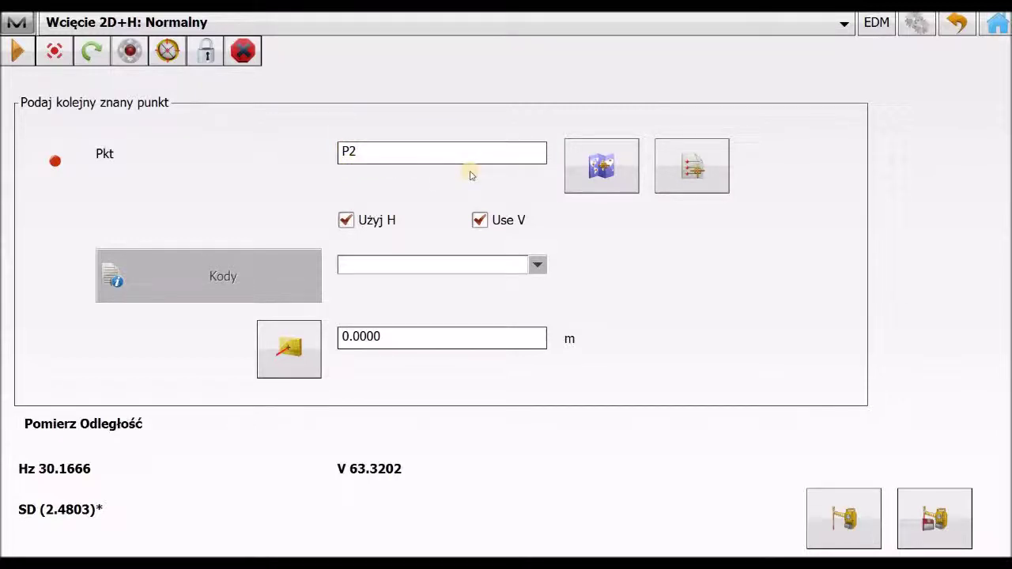
pyautogui.click(575, 182)
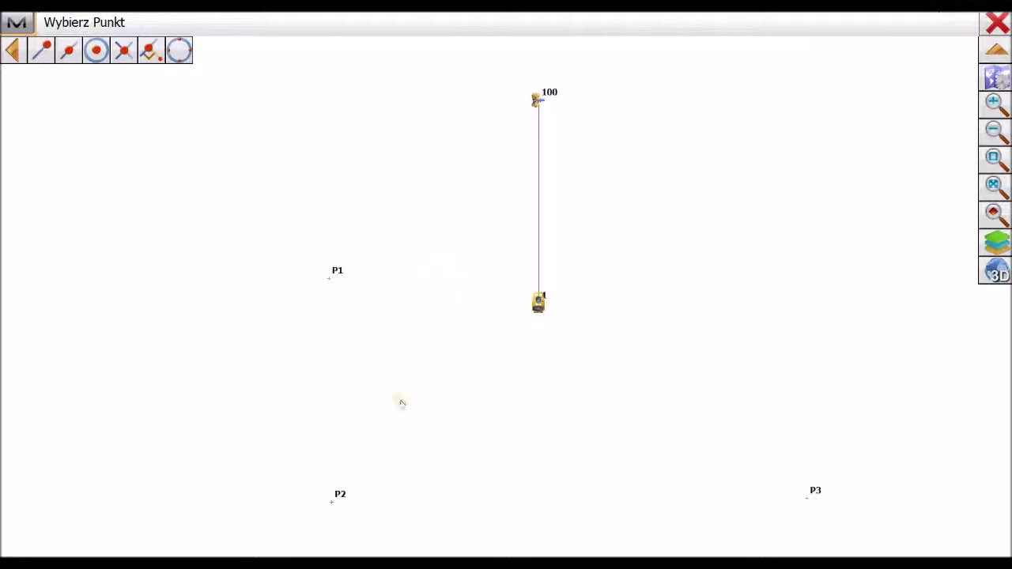
pyautogui.click(324, 506)
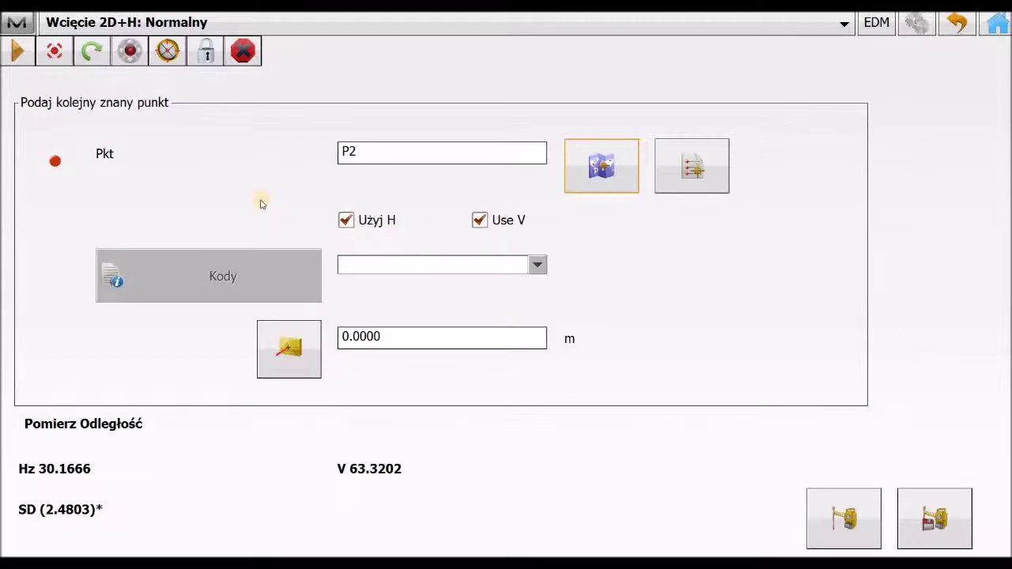
pyautogui.click(843, 510)
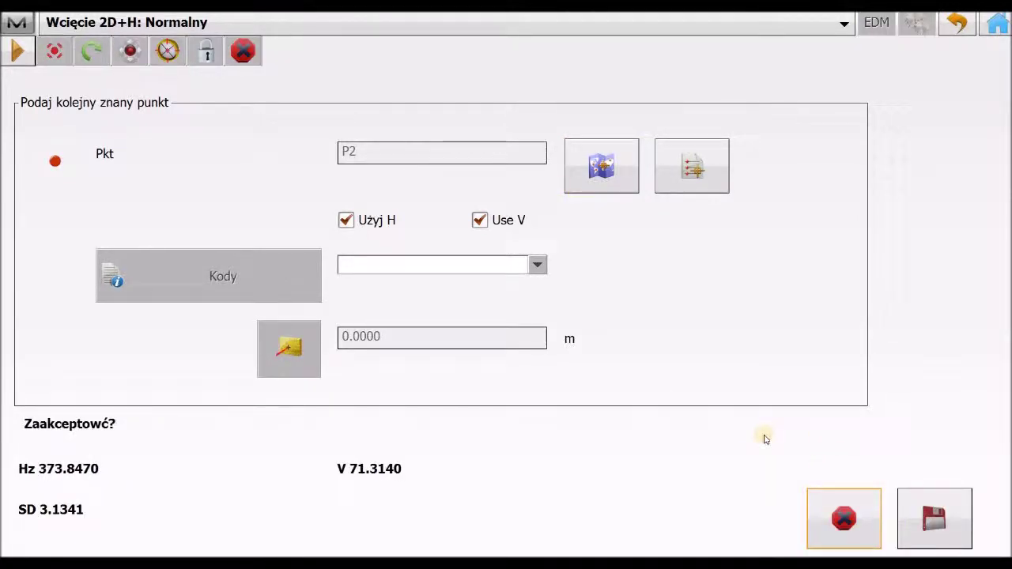
pyautogui.click(948, 510)
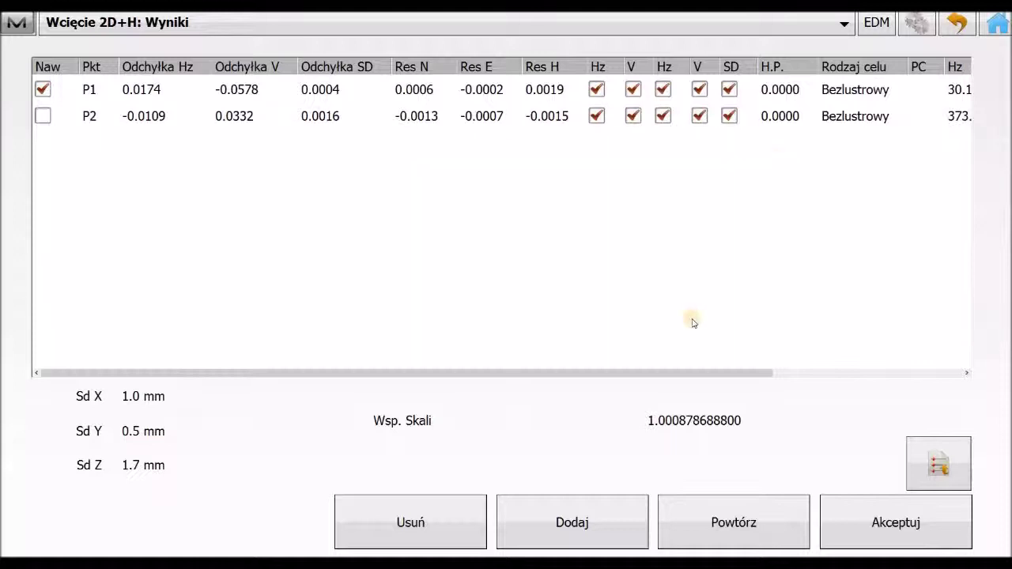
# Exclude point P1's known height component (V) from the resection computation and include it again.
pyautogui.moveTo(687, 373); pyautogui.dragTo(594, 93)
pyautogui.click(634, 92)
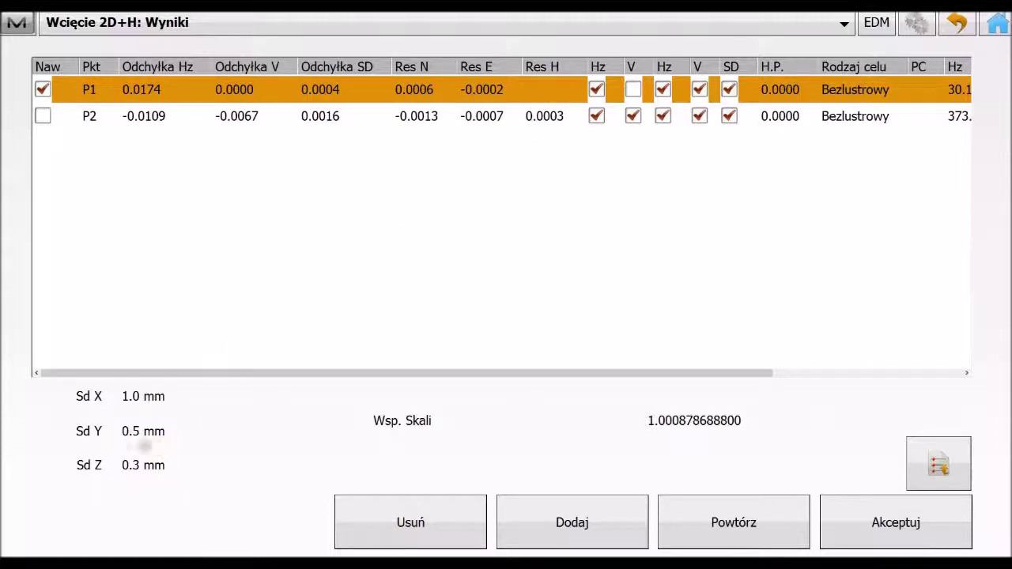
pyautogui.click(632, 91)
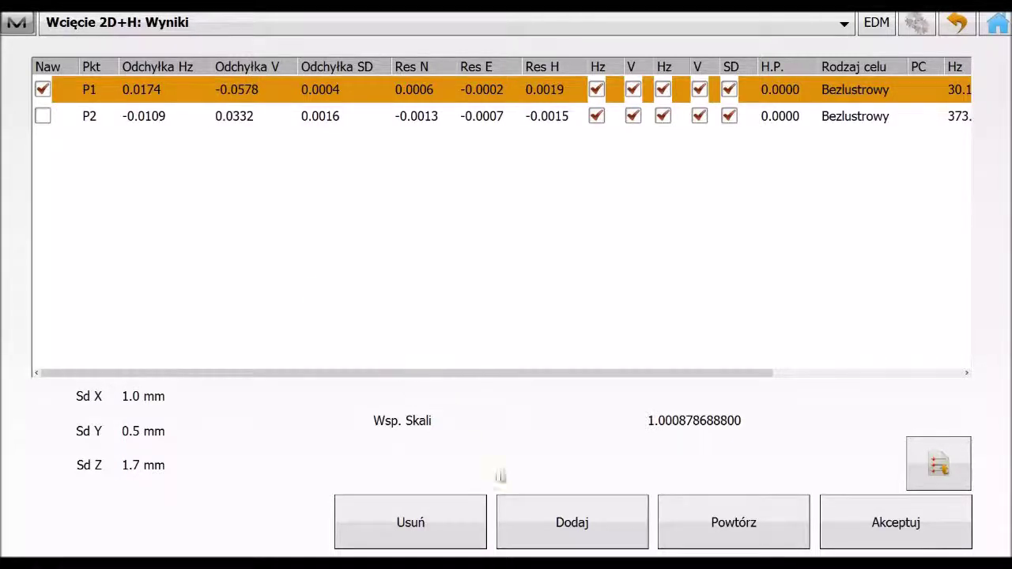
# Add P3 as another known point, turning the instrument to it, measuring it and saving the observation.
pyautogui.click(541, 528)
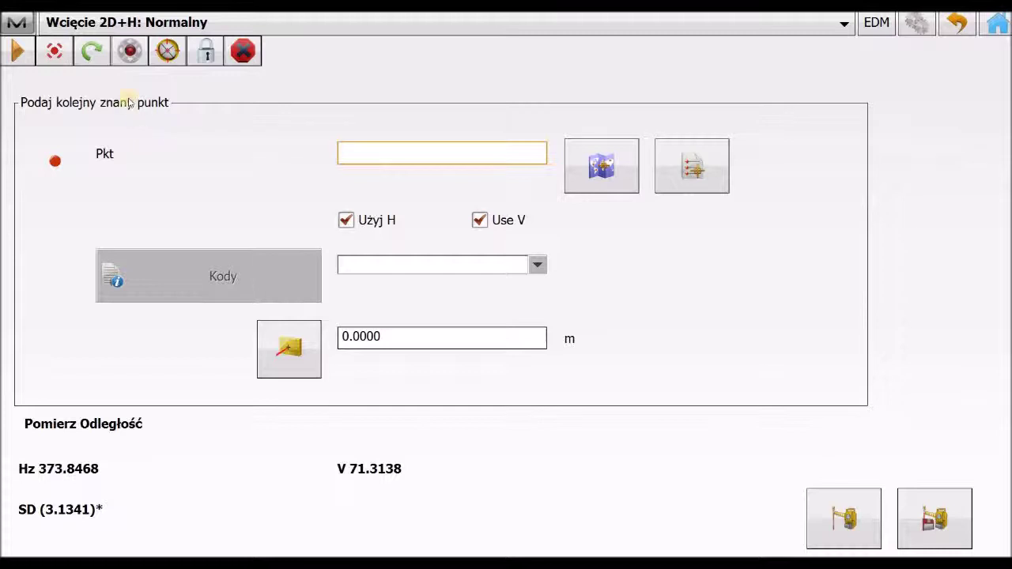
pyautogui.click(94, 52)
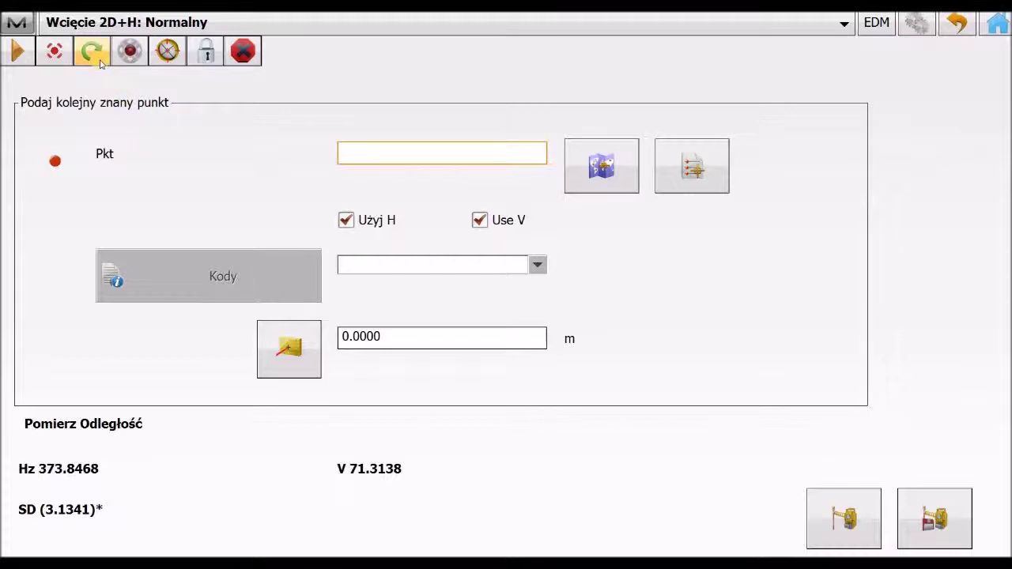
pyautogui.click(98, 60)
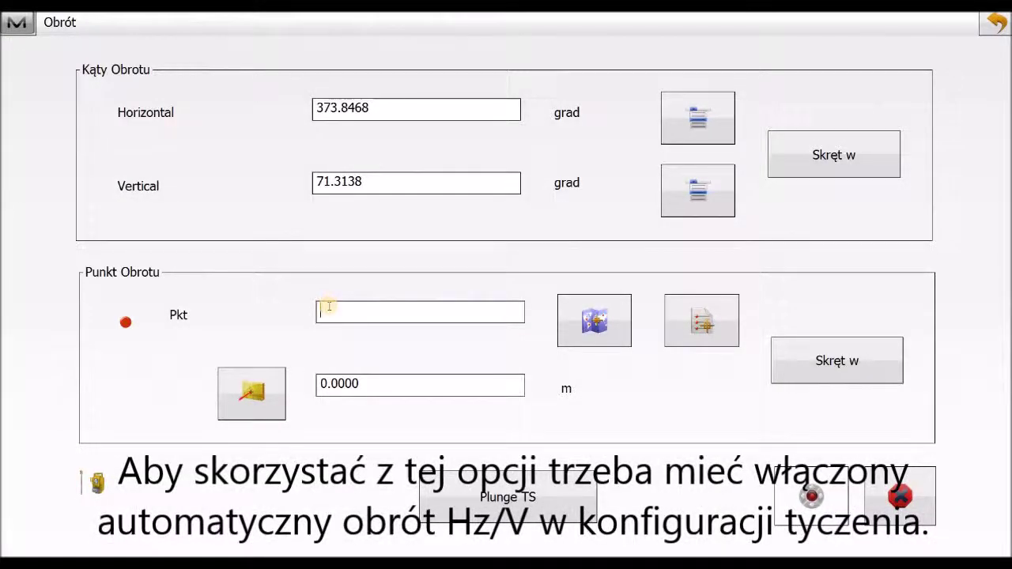
pyautogui.click(793, 380)
pyautogui.click(833, 154)
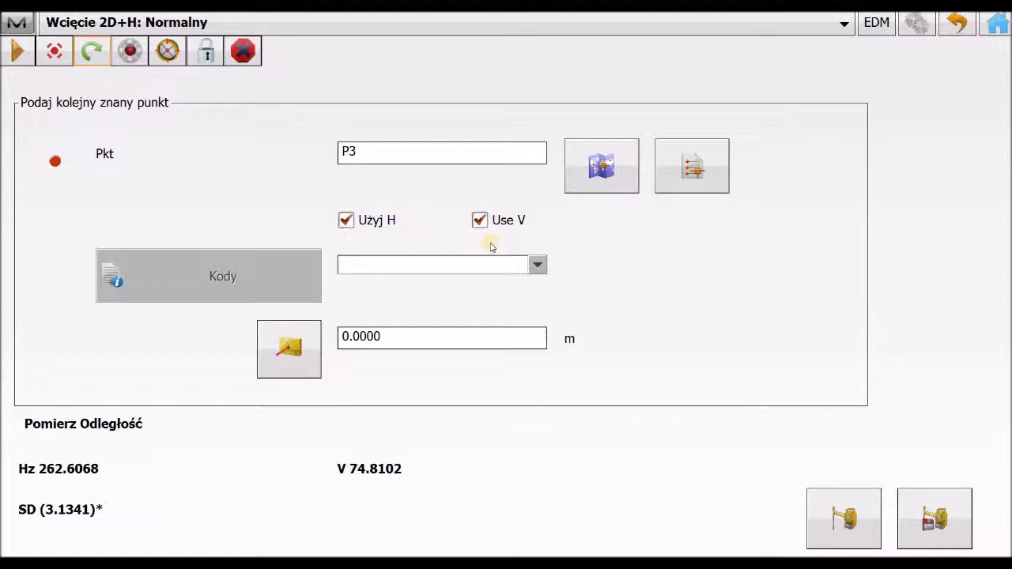
pyautogui.click(856, 512)
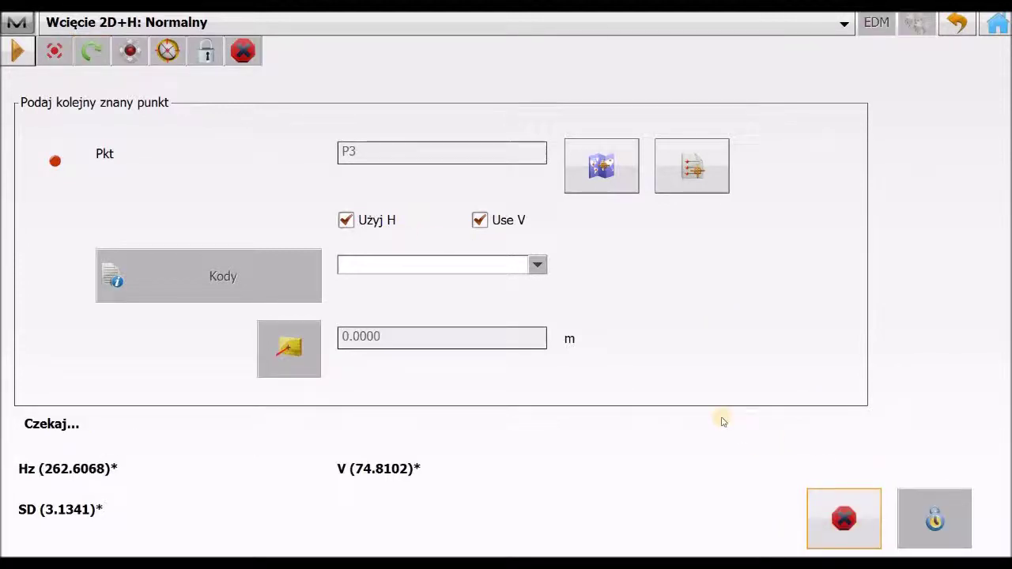
pyautogui.click(934, 519)
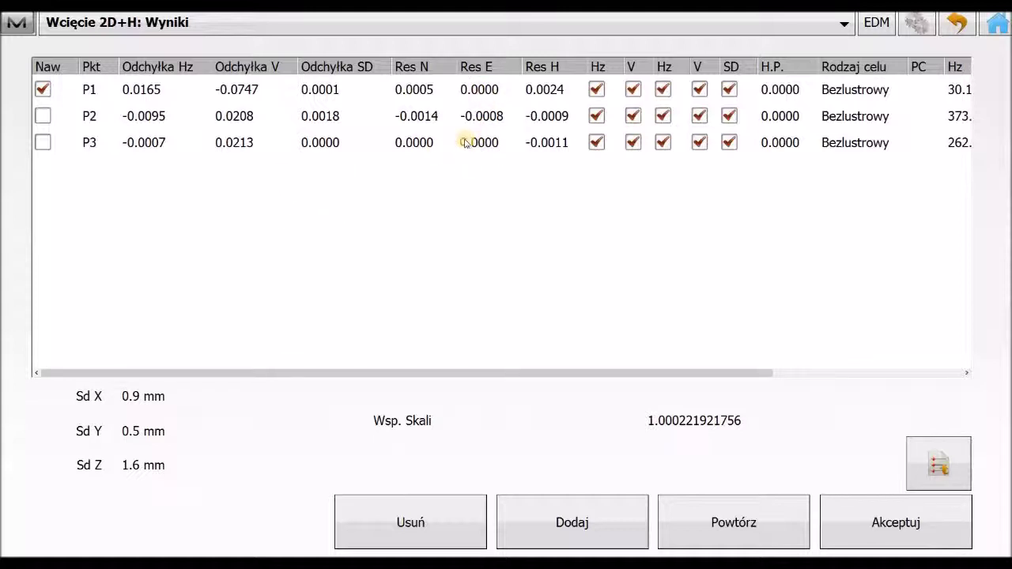
# Review the deviations and residuals of P1, P2 and P3 in the resection results.
pyautogui.click(489, 90)
pyautogui.click(488, 116)
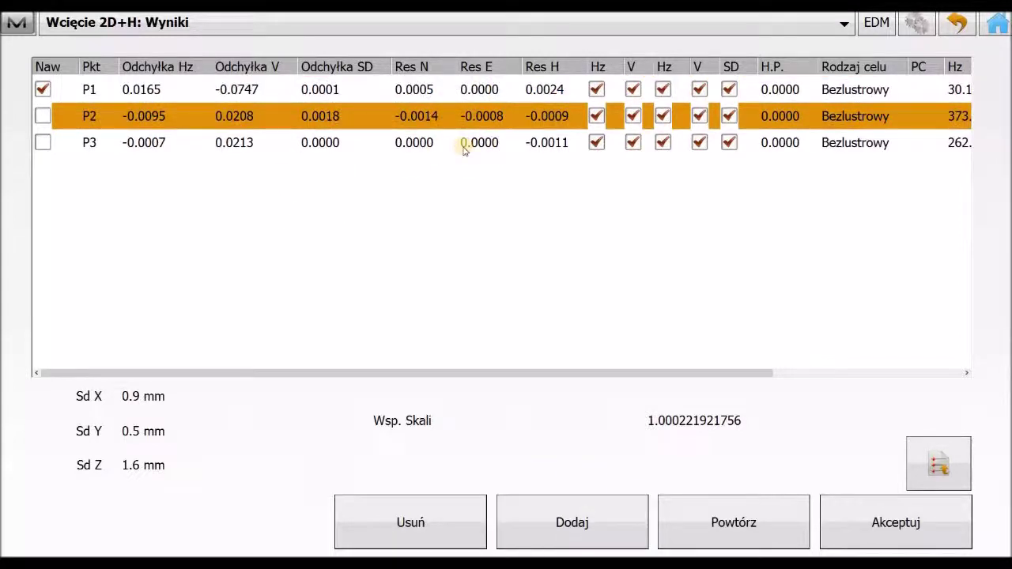
pyautogui.click(463, 145)
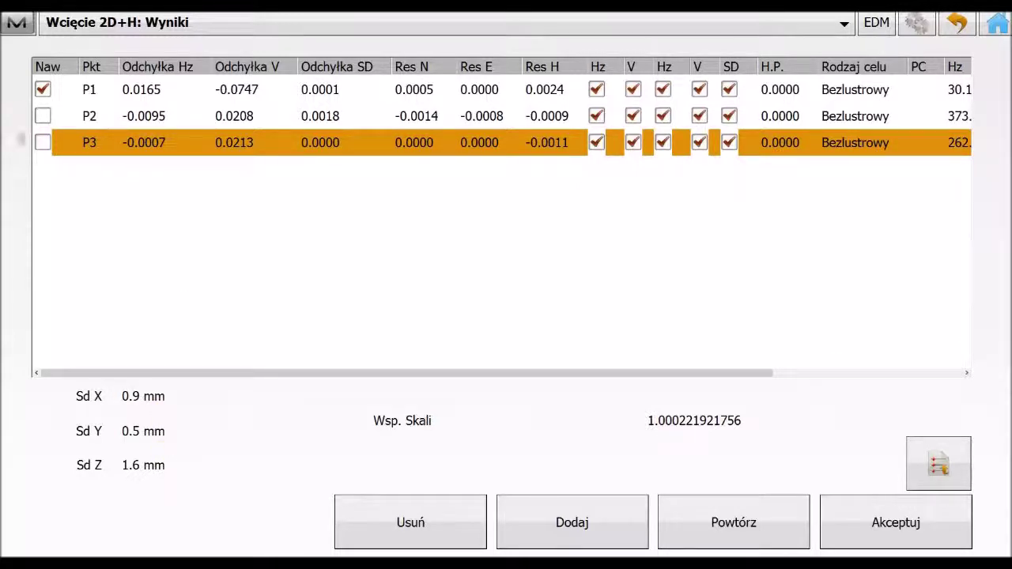
# Review the resection options for type, scale factor and default measurement accuracy, and accept them as they are.
pyautogui.click(16, 23)
pyautogui.click(37, 192)
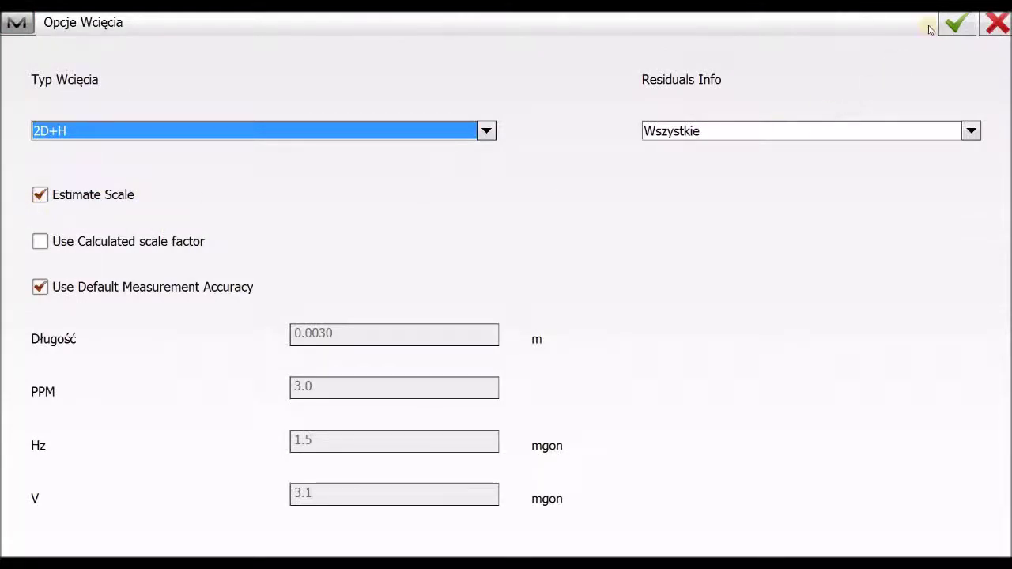
pyautogui.click(954, 23)
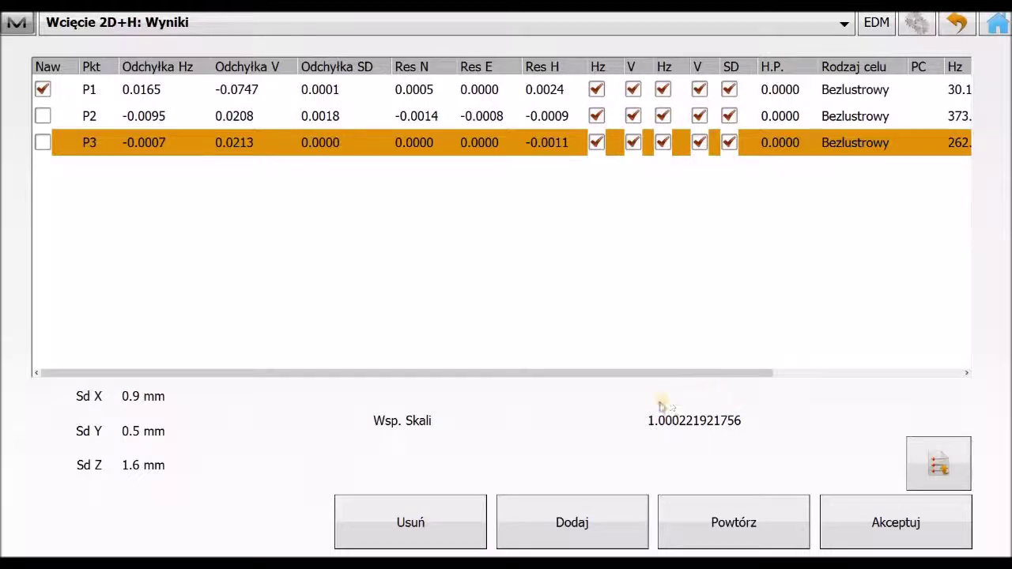
# Look over the existing text files in the results export and the point rows in the results table.
pyautogui.click(928, 477)
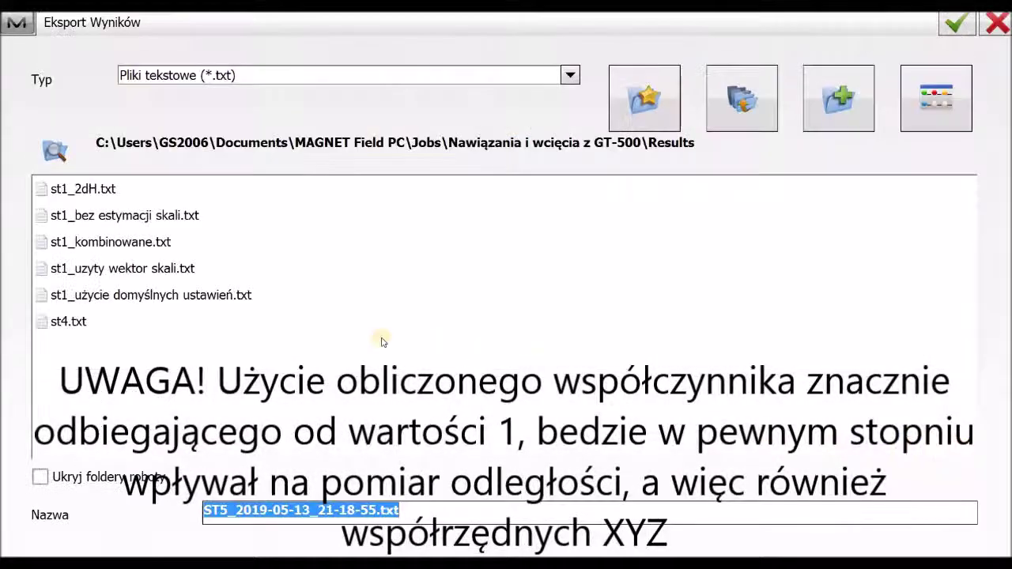
pyautogui.moveTo(82, 190); pyautogui.dragTo(78, 320)
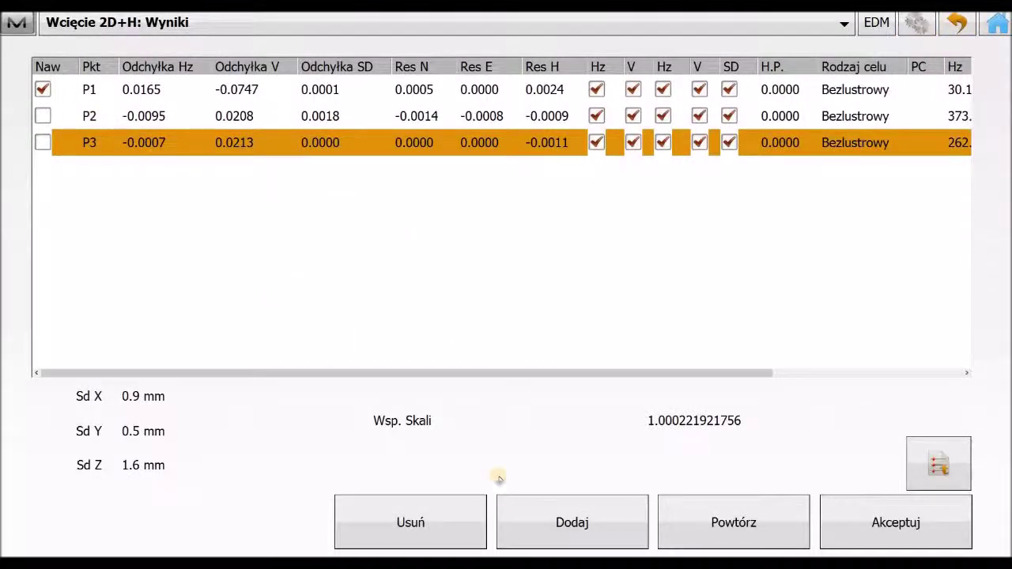
pyautogui.click(226, 110)
pyautogui.press('Up')
pyautogui.press('Down')
pyautogui.press('Down')
# Add RP-0m from the points list as the next known point, measure it and save the observation.
pyautogui.click(575, 533)
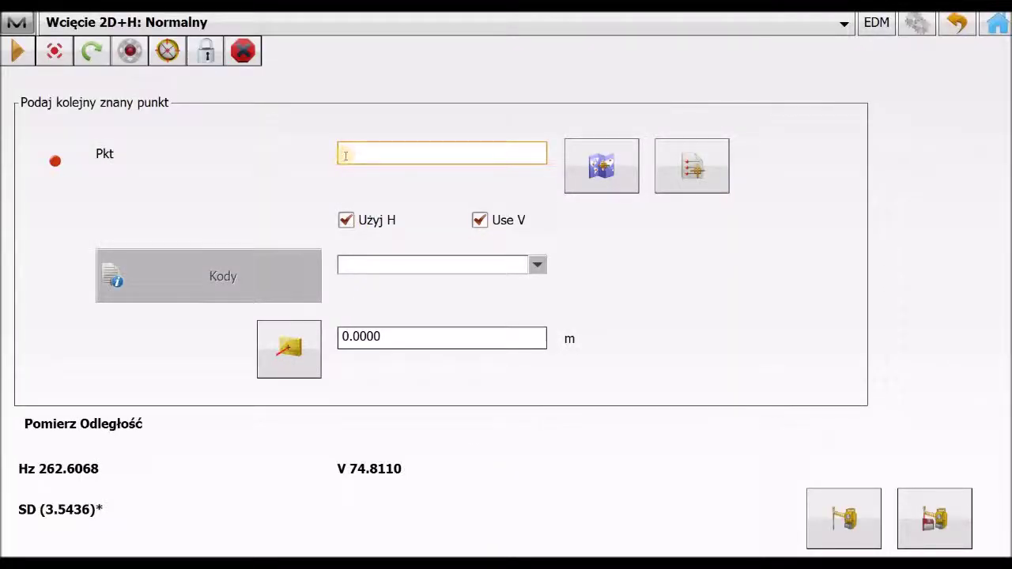
pyautogui.click(638, 169)
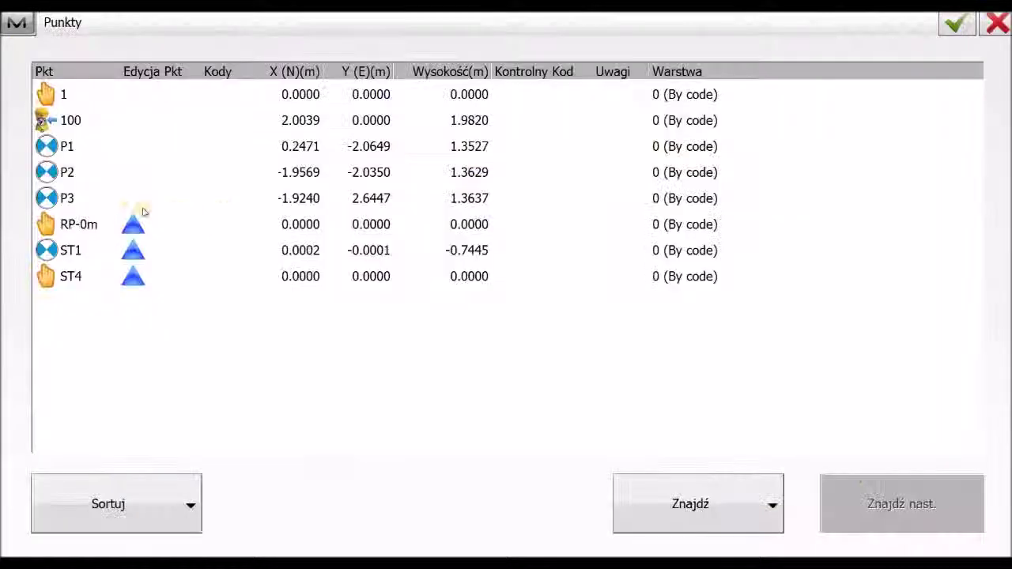
pyautogui.click(82, 225)
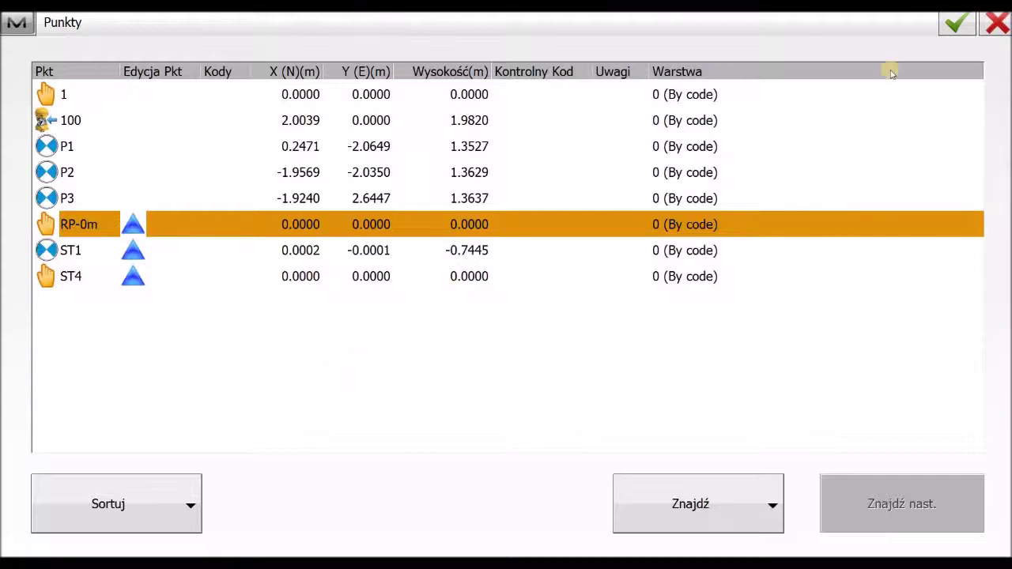
pyautogui.click(952, 33)
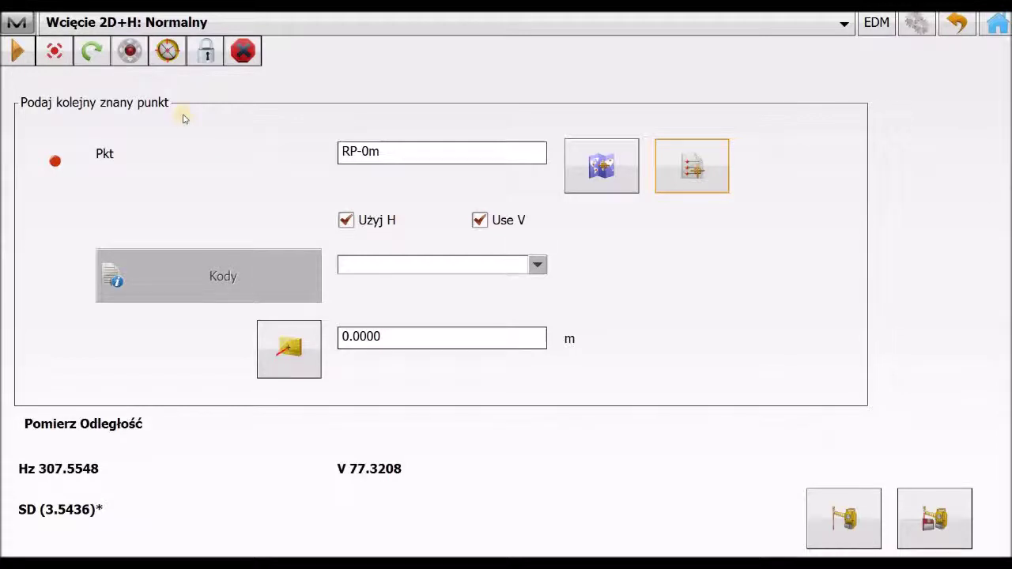
pyautogui.click(825, 518)
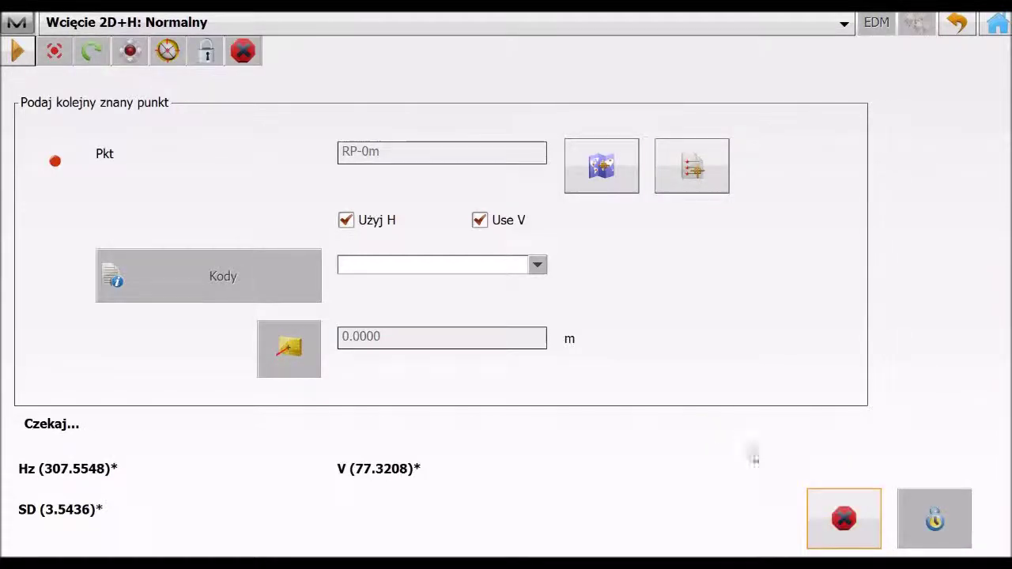
pyautogui.click(934, 524)
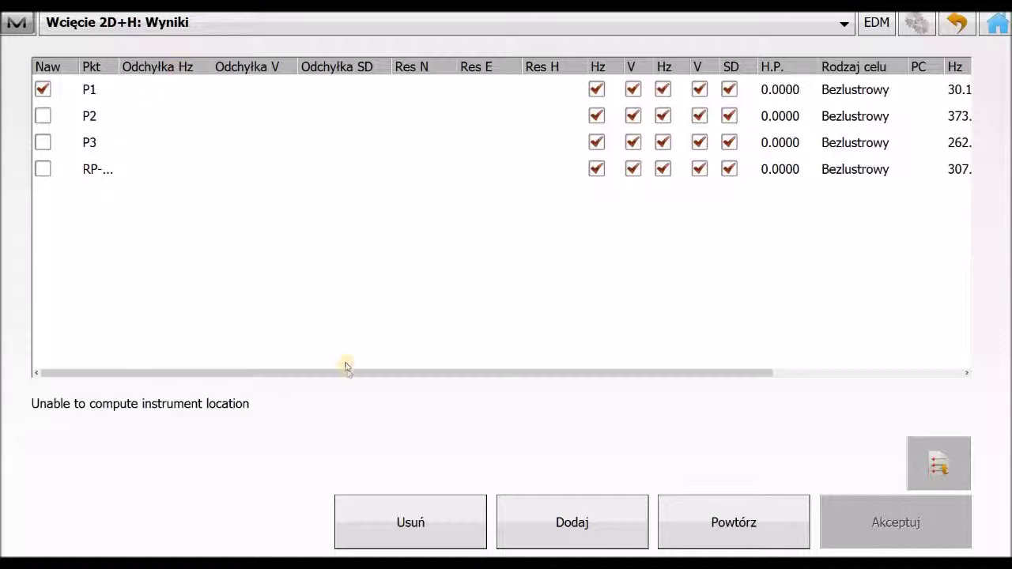
# Widen the Pkt column in the results and exclude RP-0m's known horizontal component (first Hz column) from the computation.
pyautogui.moveTo(348, 374); pyautogui.dragTo(159, 235)
pyautogui.moveTo(119, 65); pyautogui.dragTo(167, 131)
pyautogui.click(109, 164)
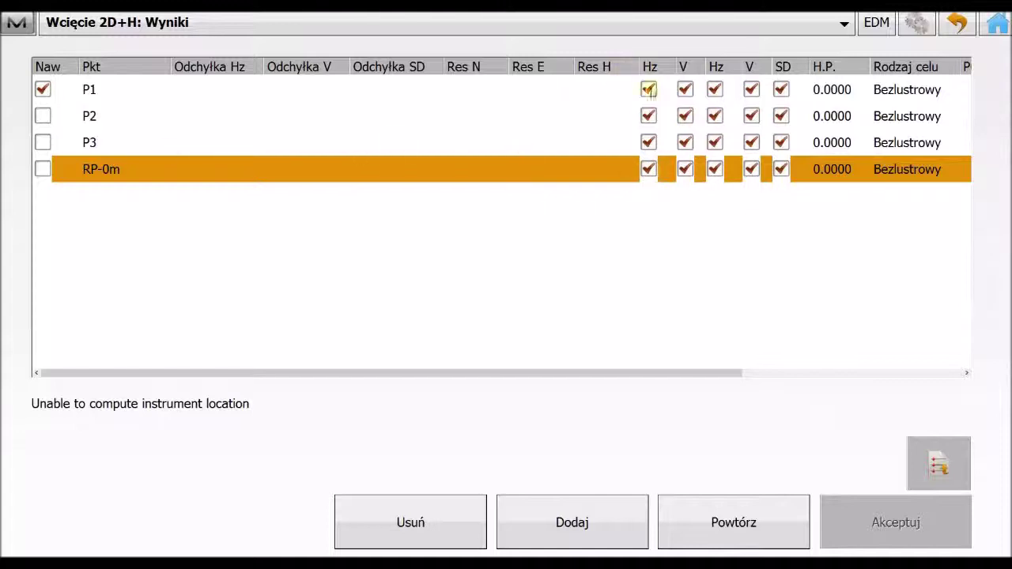
pyautogui.click(649, 170)
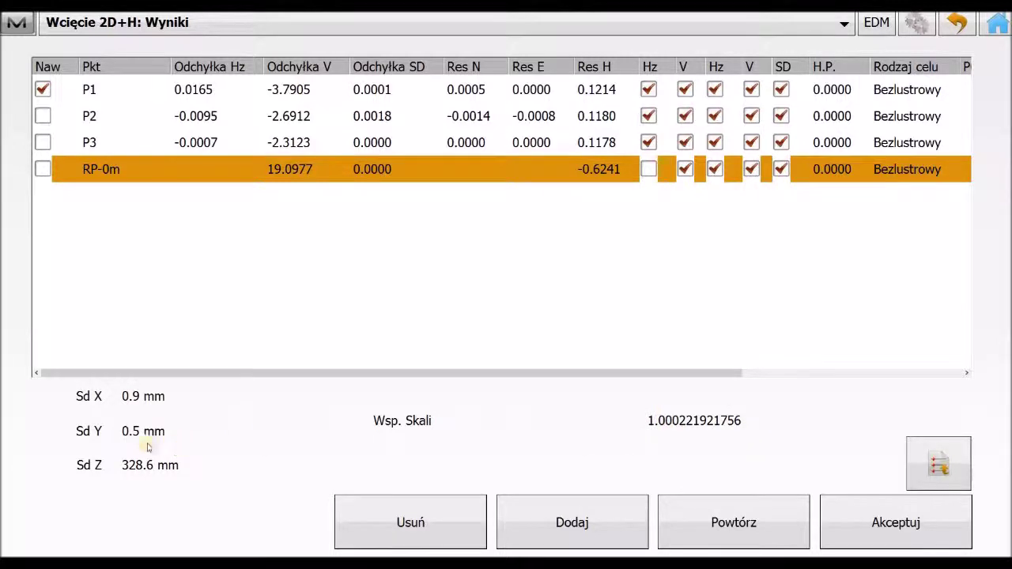
# Exclude the known heights (first V column) of P3, P2 and P1 from the computation, keeping only RP-0m's height.
pyautogui.press('Up')
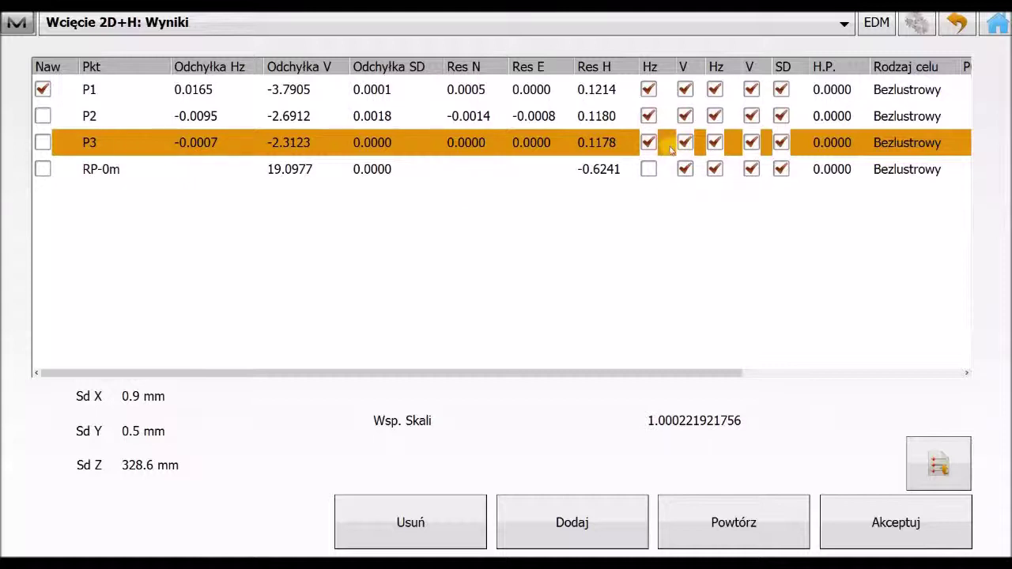
pyautogui.click(68, 177)
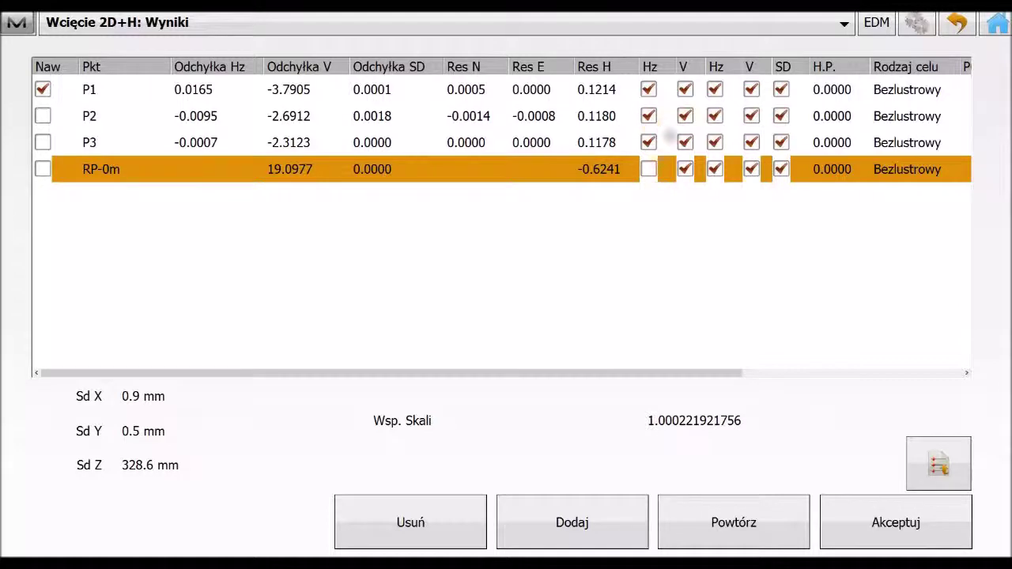
pyautogui.click(684, 143)
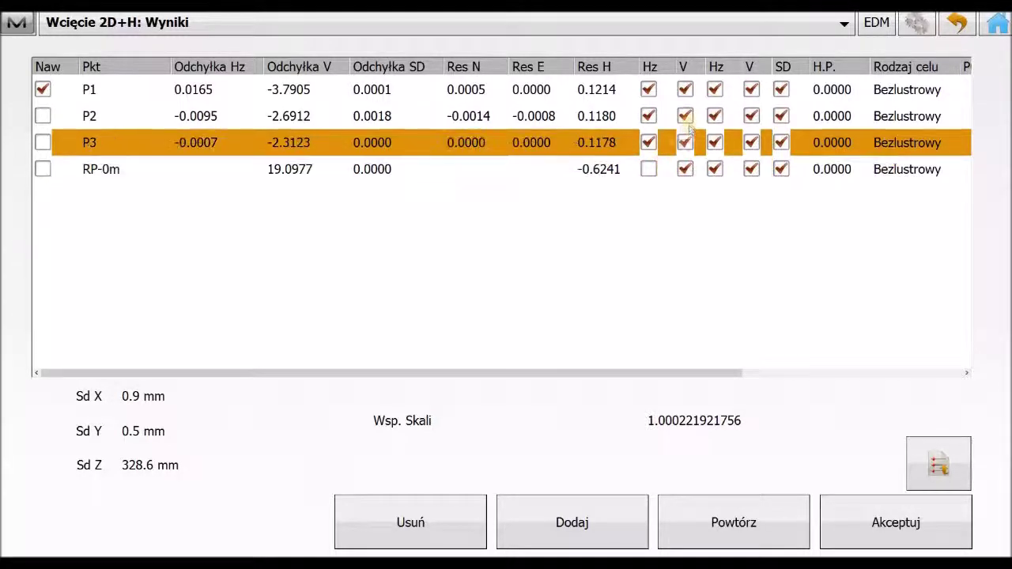
pyautogui.click(684, 116)
pyautogui.click(685, 89)
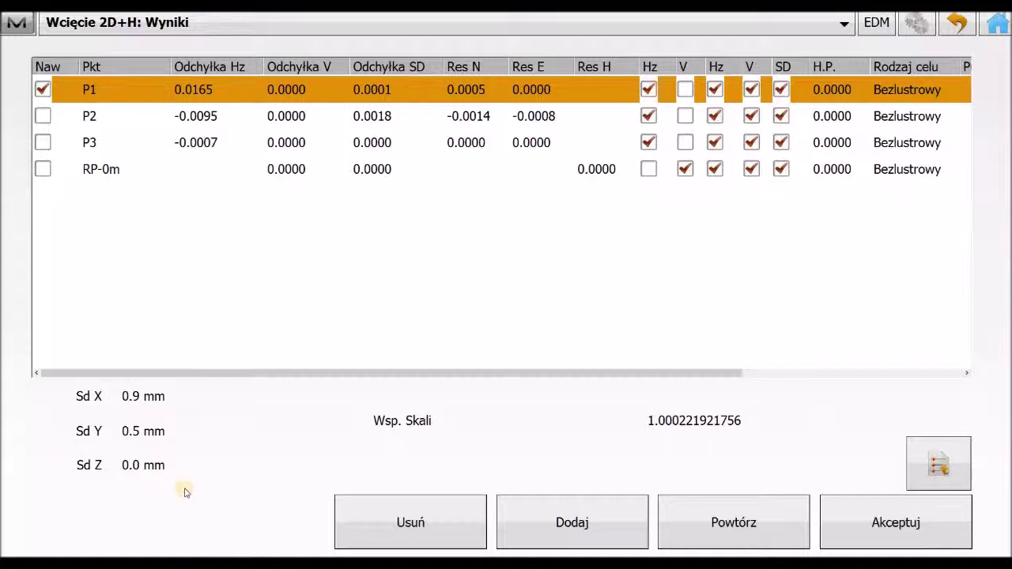
pyautogui.click(111, 171)
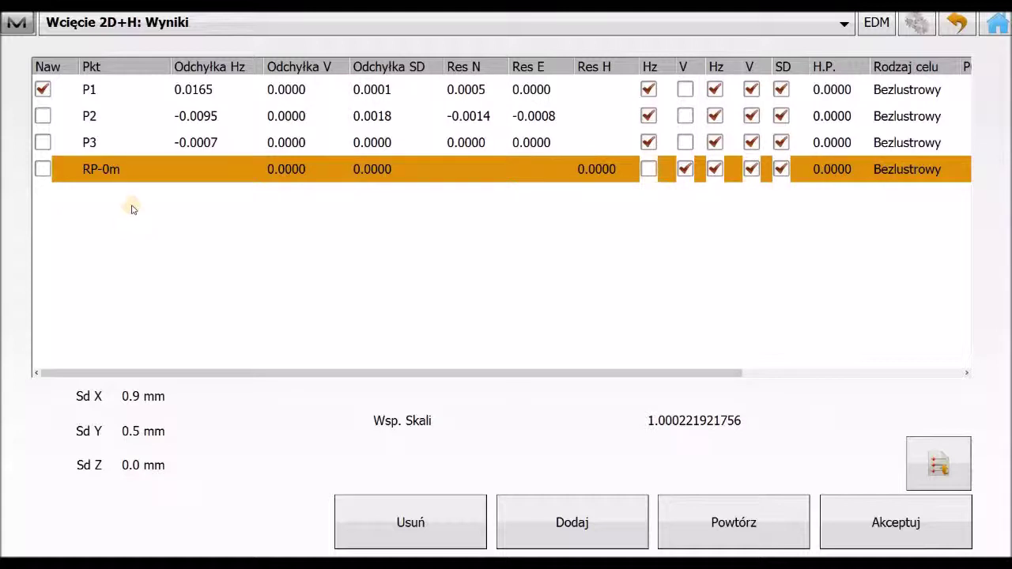
# Look at the resection's Szkic and Normalny views and return to Wyniki.
pyautogui.click(147, 32)
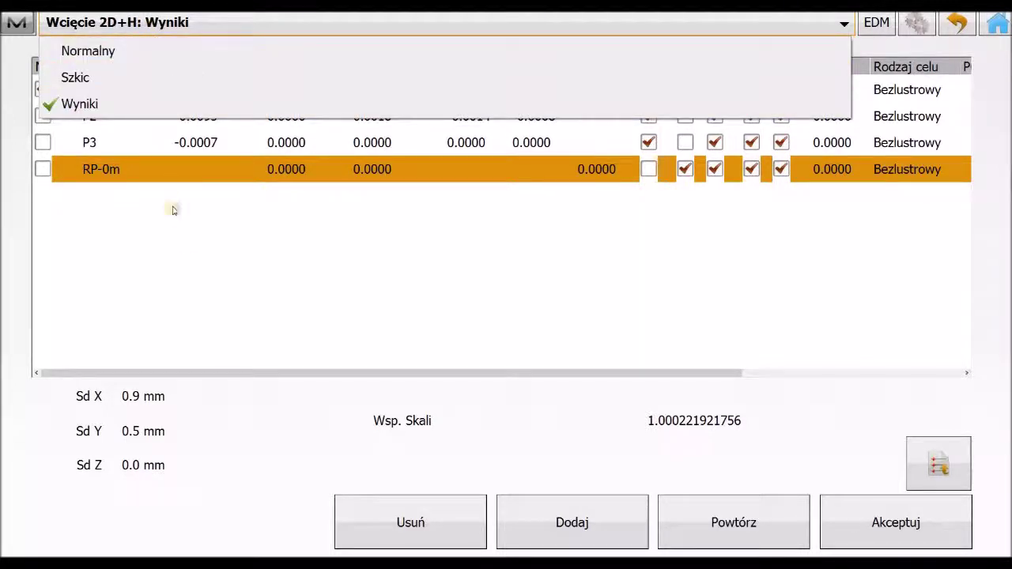
pyautogui.click(161, 160)
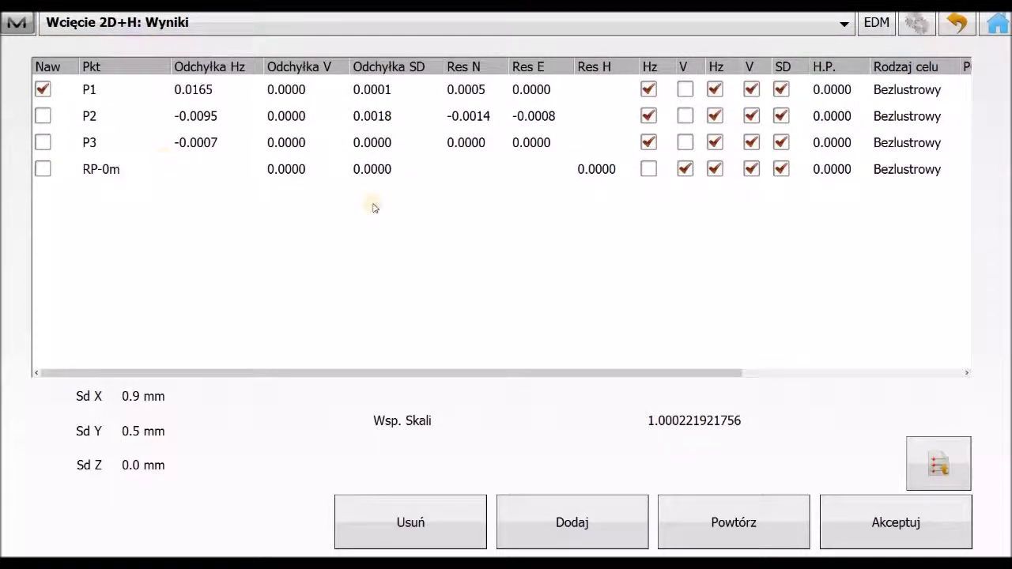
pyautogui.click(190, 30)
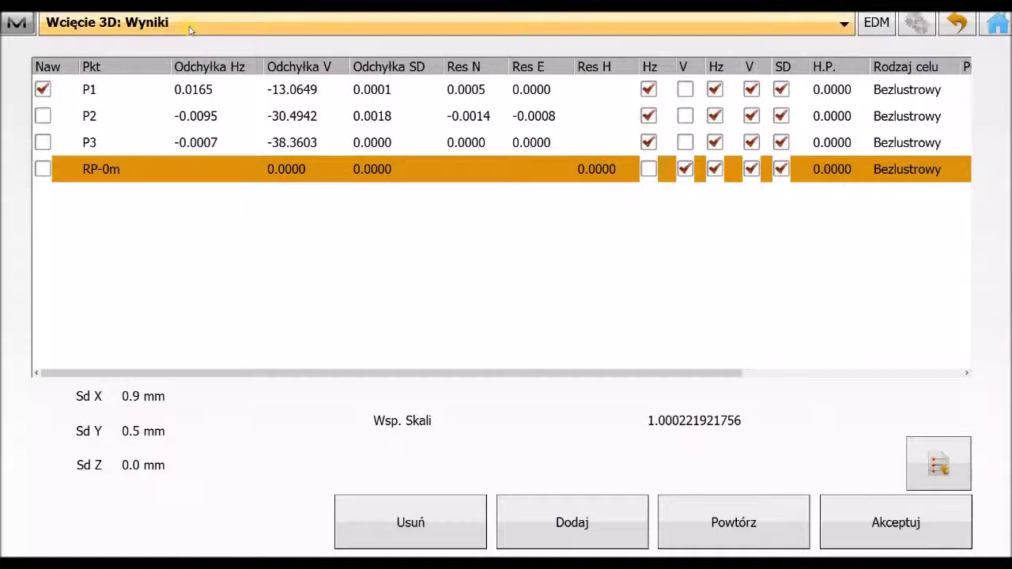
pyautogui.click(182, 77)
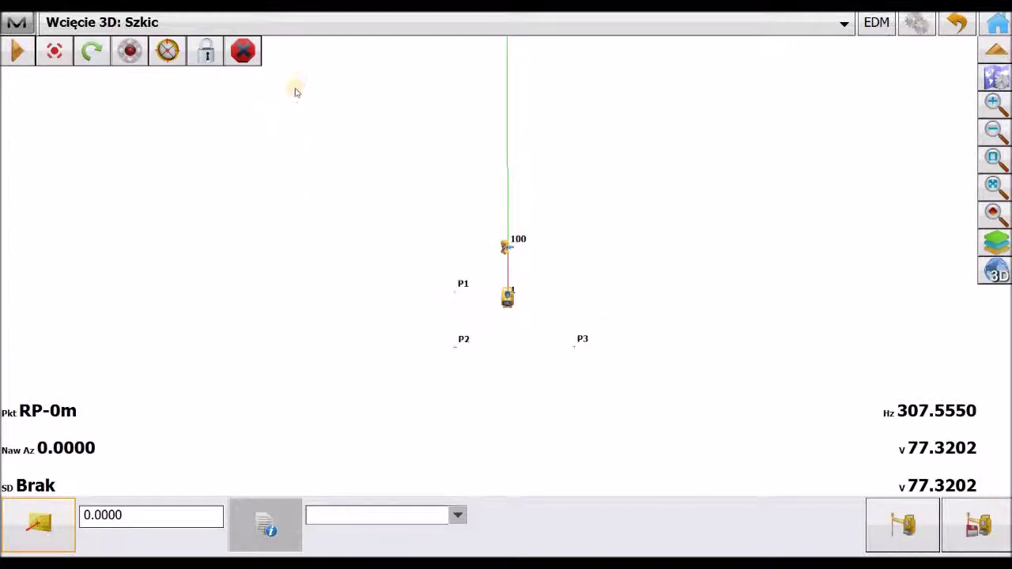
pyautogui.click(292, 32)
pyautogui.click(242, 50)
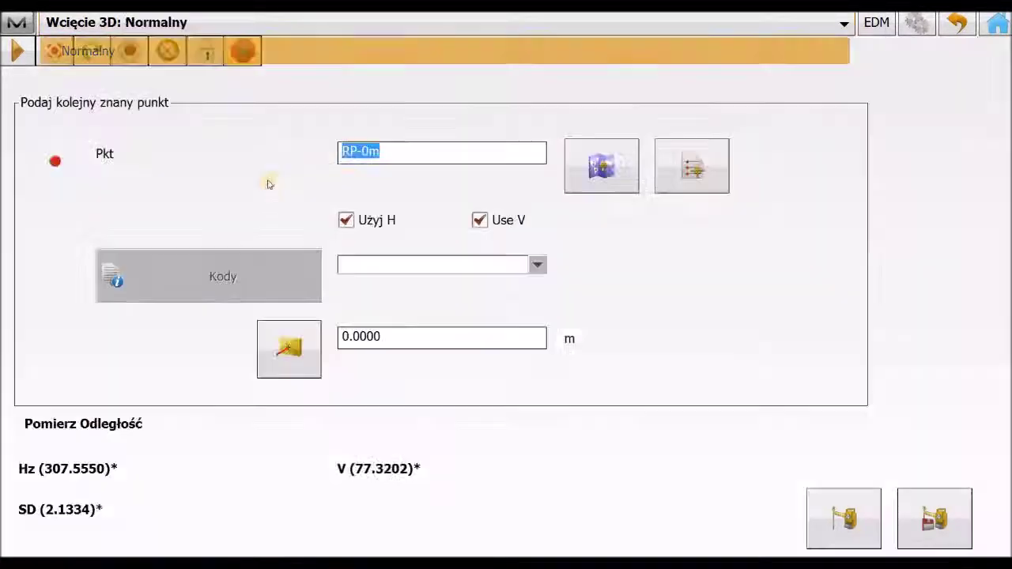
pyautogui.click(328, 26)
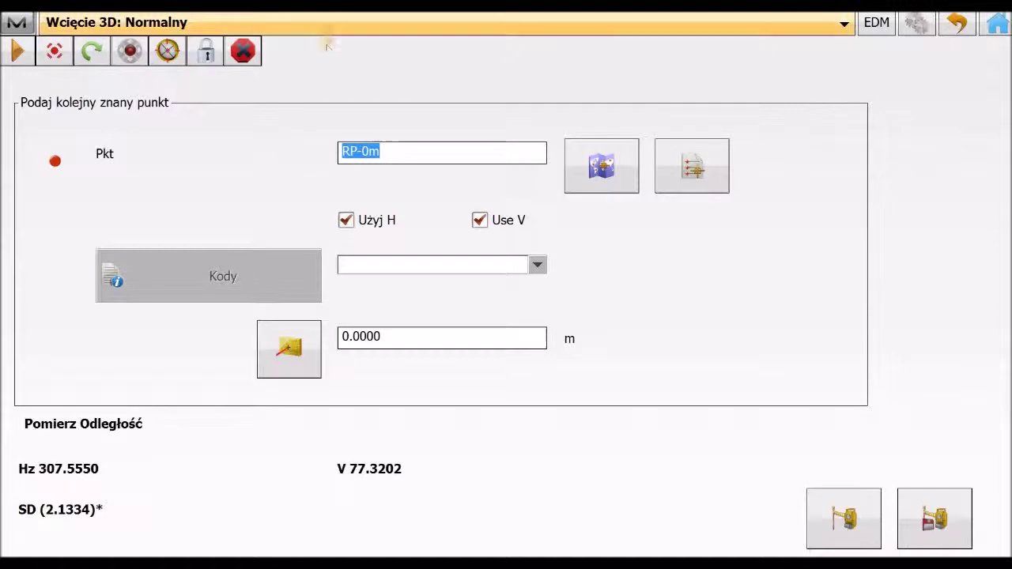
pyautogui.click(328, 98)
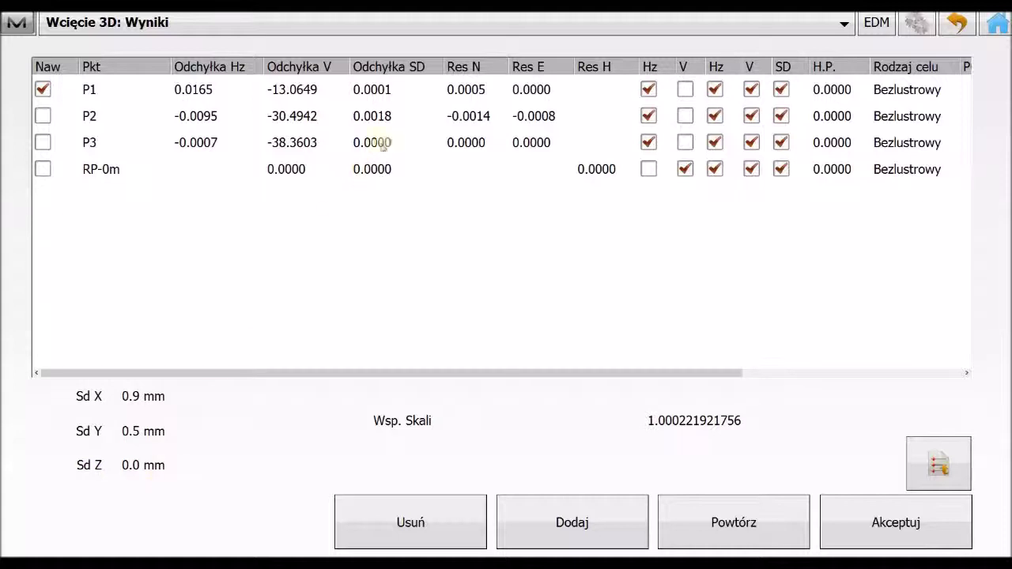
# Try the computation without P1's known horizontal component (first Hz column) and include that component again.
pyautogui.click(645, 115)
pyautogui.click(224, 116)
pyautogui.click(215, 89)
pyautogui.click(649, 90)
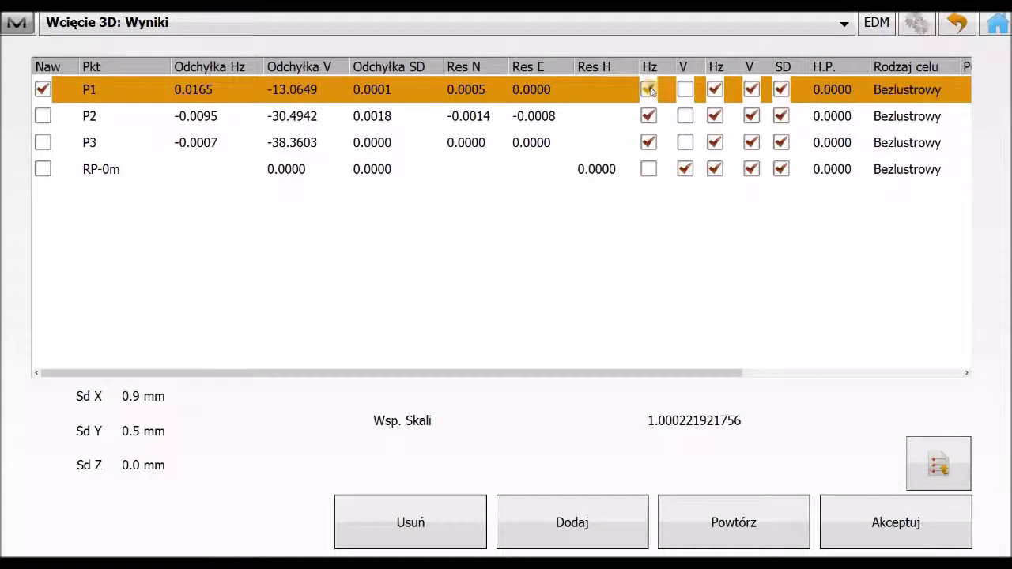
pyautogui.click(158, 103)
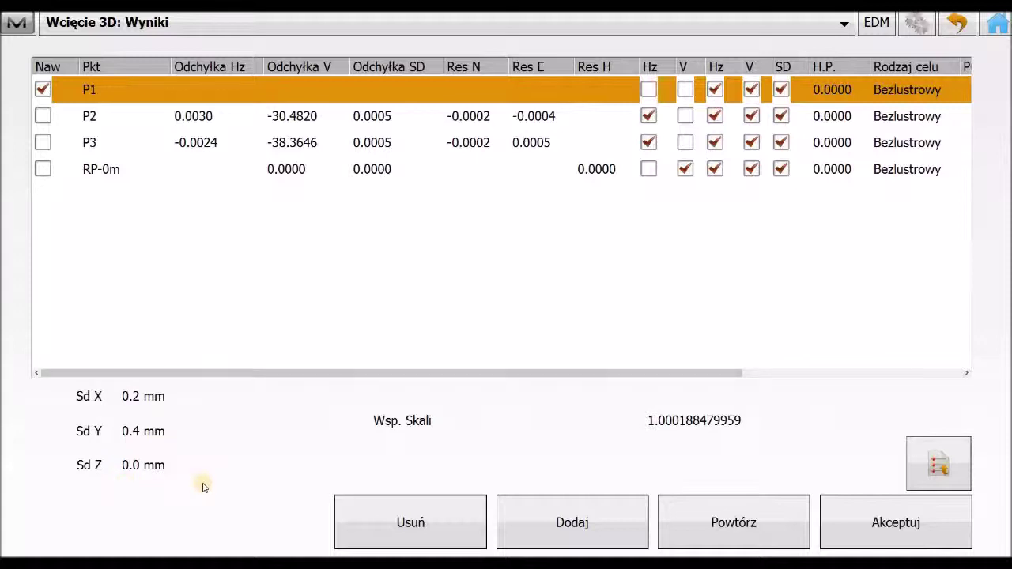
pyautogui.click(649, 90)
# Try the 2D+H resection type in the resection options, switch back to 3D Kombinowane and accept the options.
pyautogui.click(24, 28)
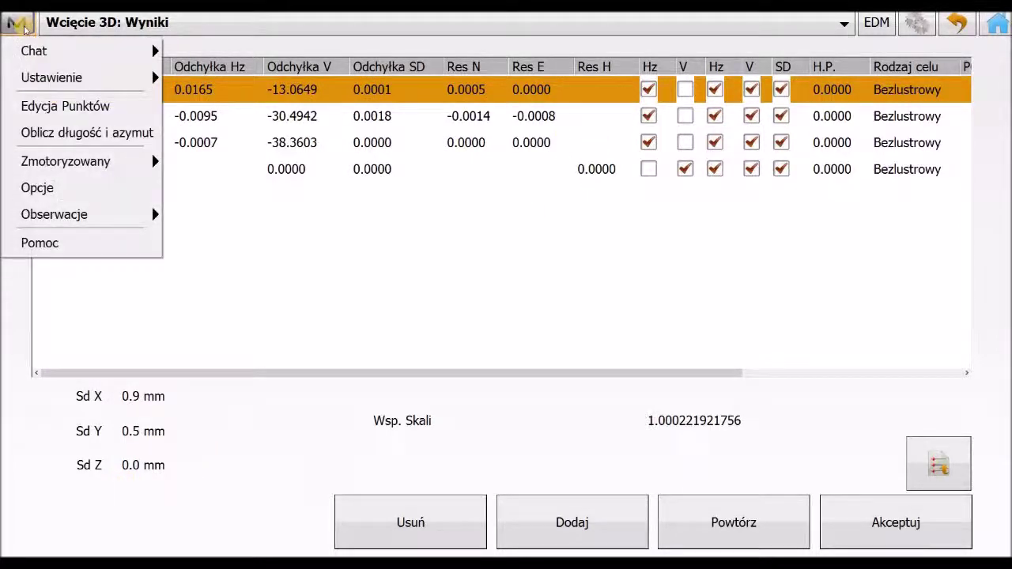
pyautogui.click(35, 190)
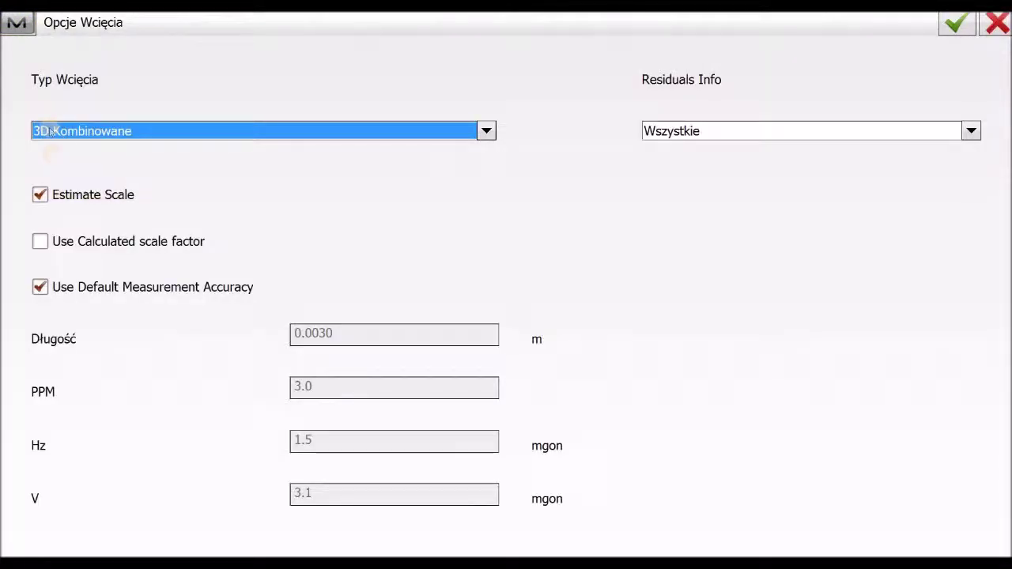
pyautogui.click(49, 132)
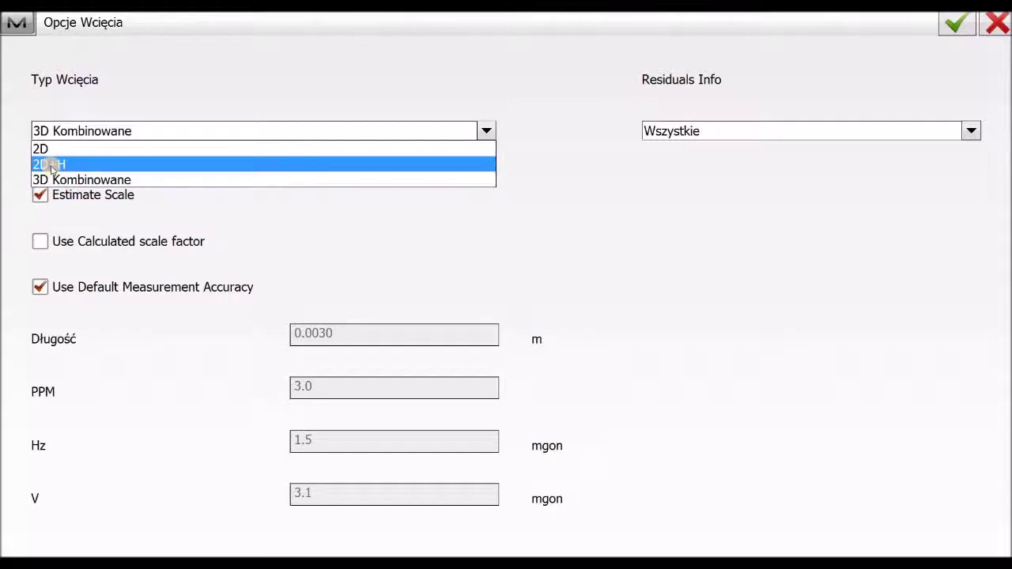
pyautogui.click(51, 168)
pyautogui.click(47, 134)
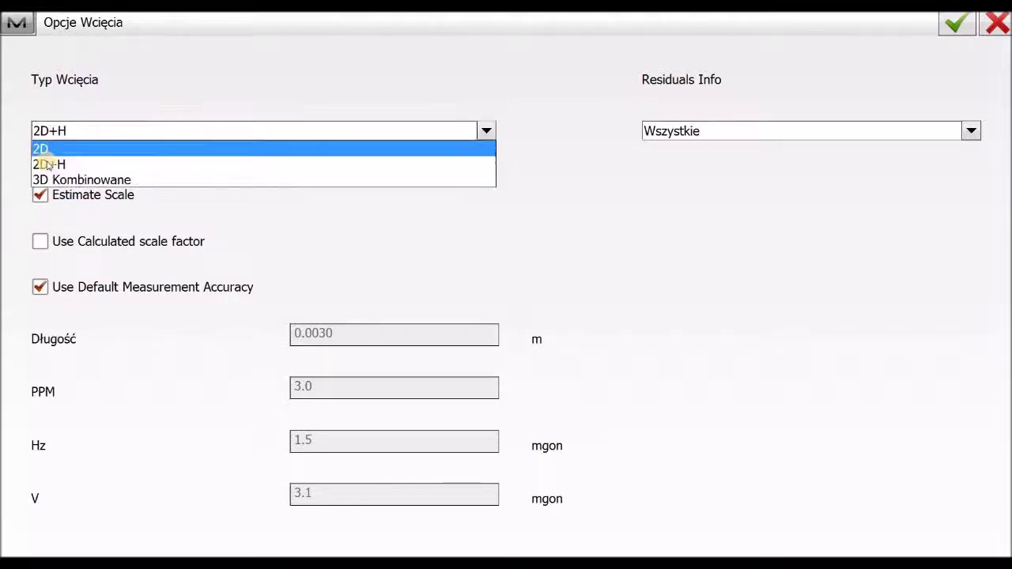
pyautogui.click(58, 218)
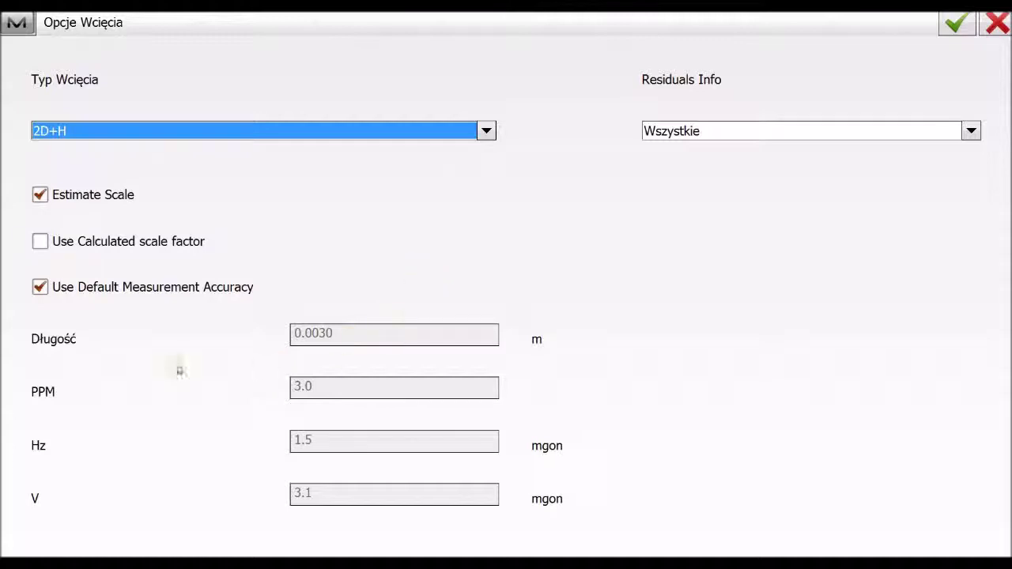
pyautogui.click(97, 132)
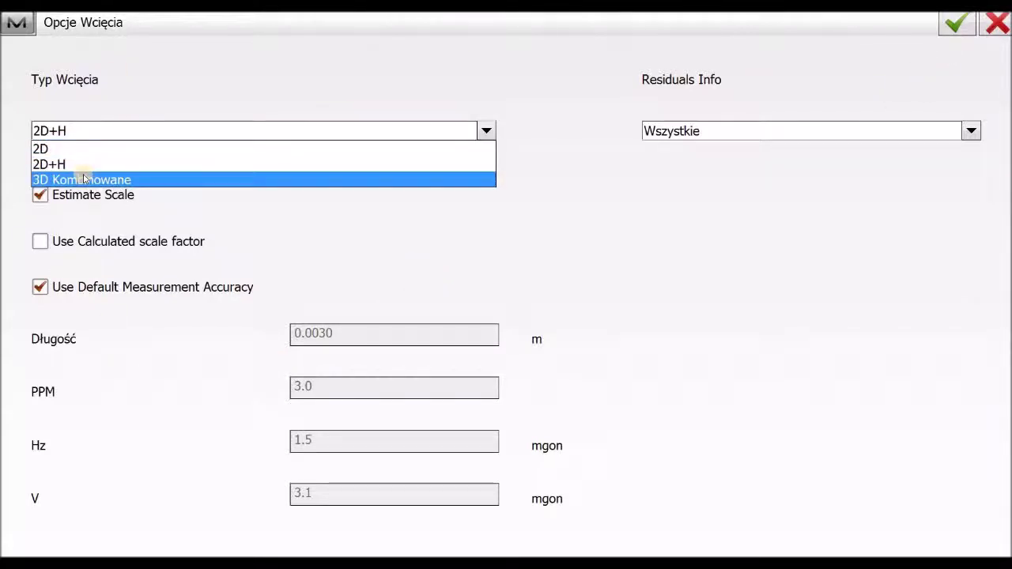
pyautogui.click(84, 179)
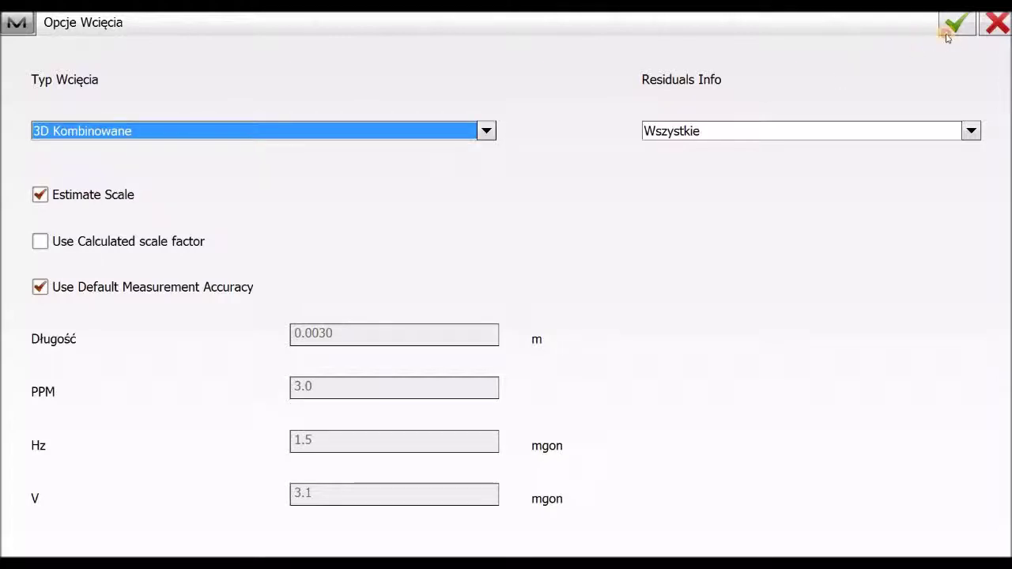
pyautogui.click(952, 25)
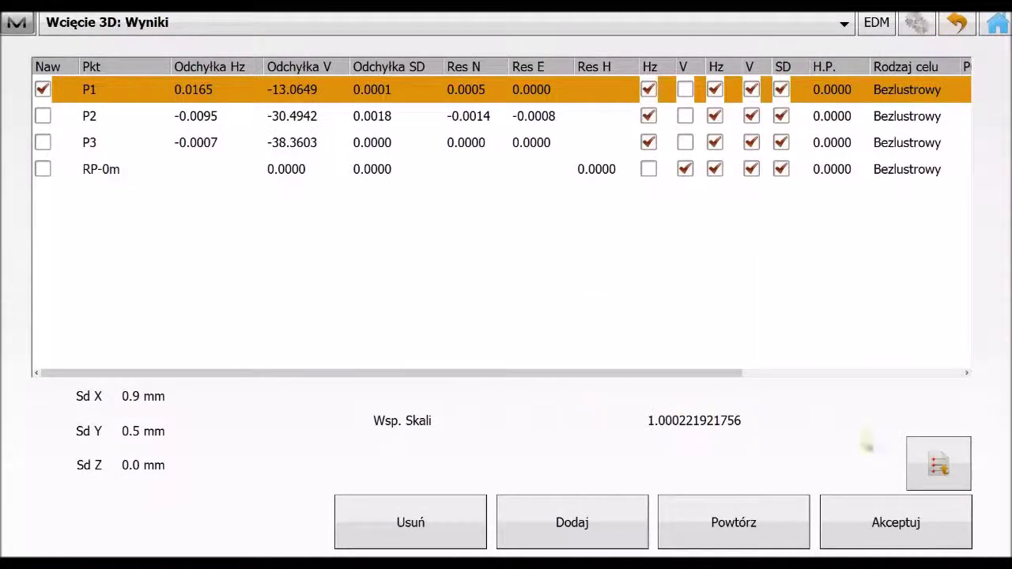
# Export the results to a text file in the Results folder under the suggested name and accept the resection.
pyautogui.click(935, 452)
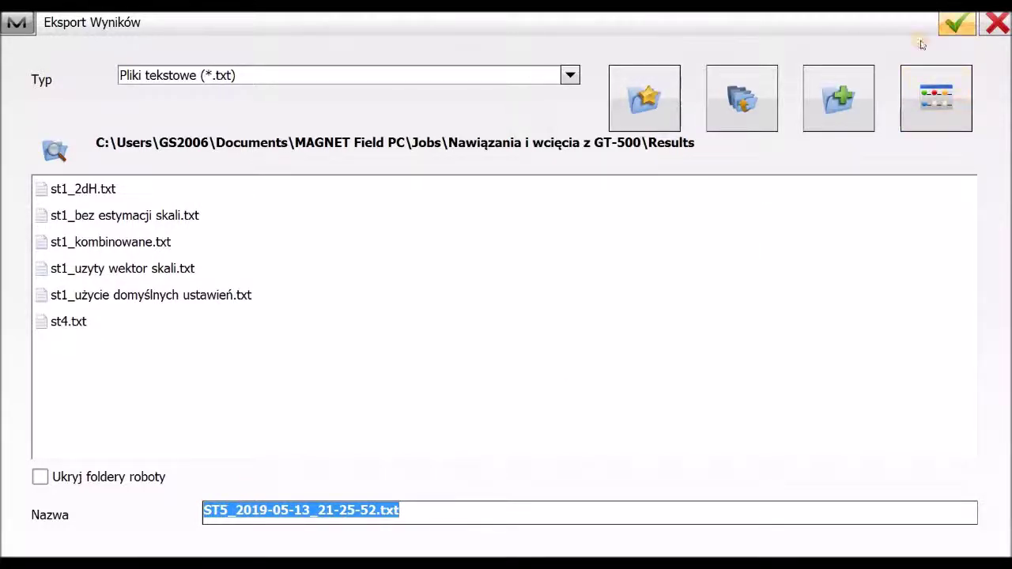
pyautogui.click(956, 23)
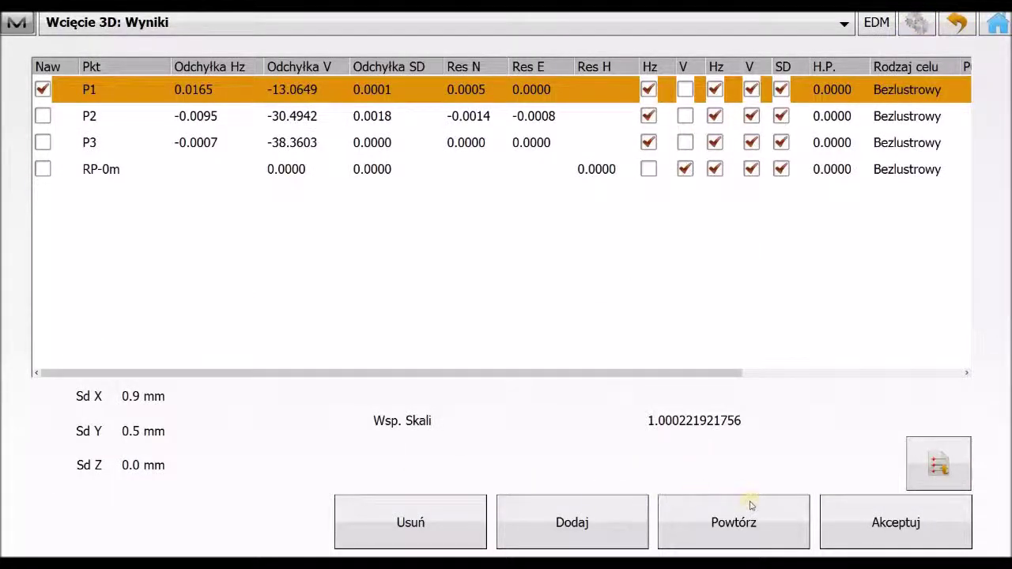
pyautogui.click(883, 526)
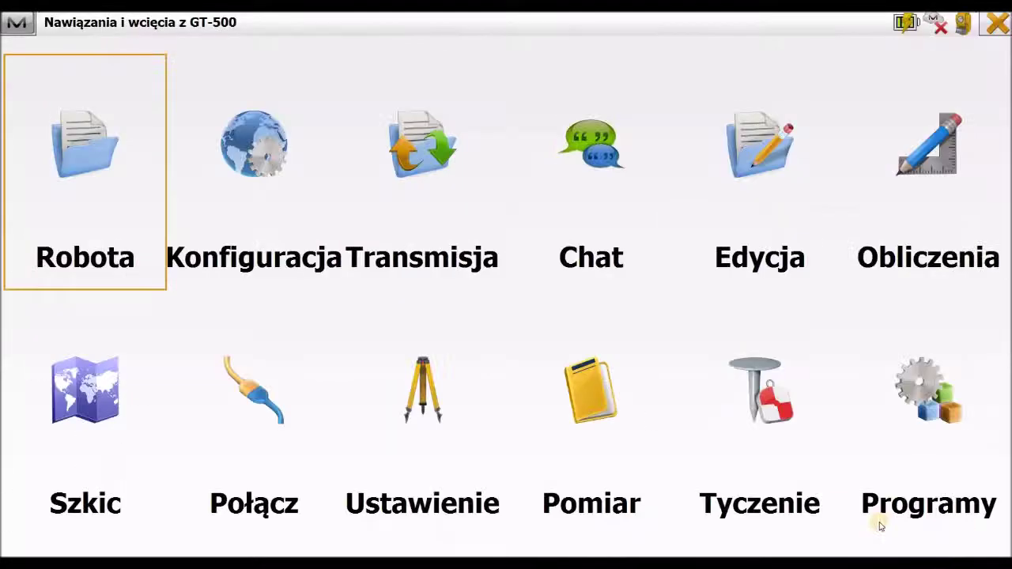
# Open the job's observations list and find the coordinate record of station ST5 near its end.
pyautogui.click(765, 163)
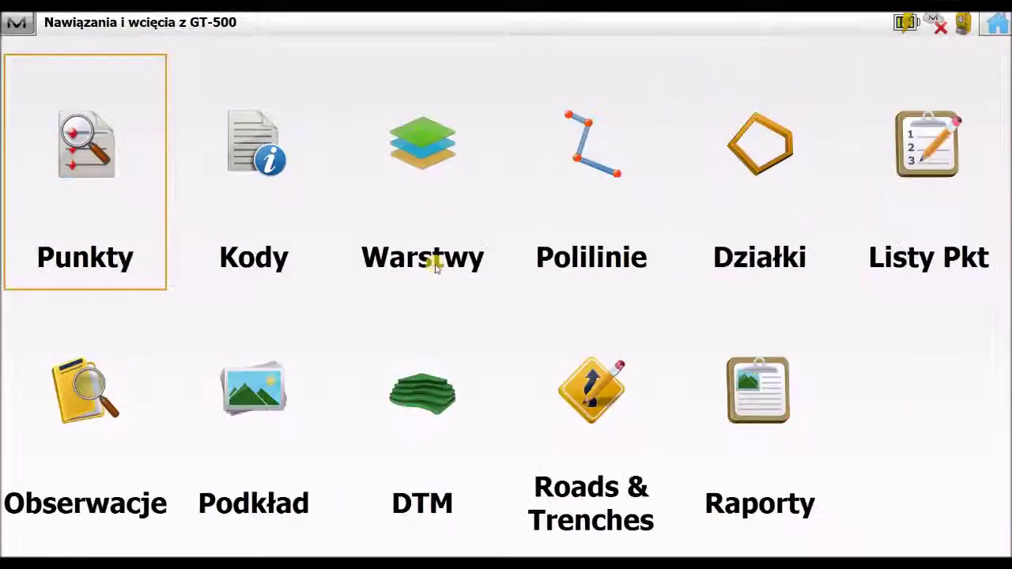
pyautogui.click(93, 336)
pyautogui.moveTo(985, 126); pyautogui.dragTo(986, 307)
pyautogui.click(186, 293)
pyautogui.press('Down')
pyautogui.press('Down')
pyautogui.press('Down')
pyautogui.press('Down')
pyautogui.press('Down')
pyautogui.click(166, 372)
pyautogui.click(178, 315)
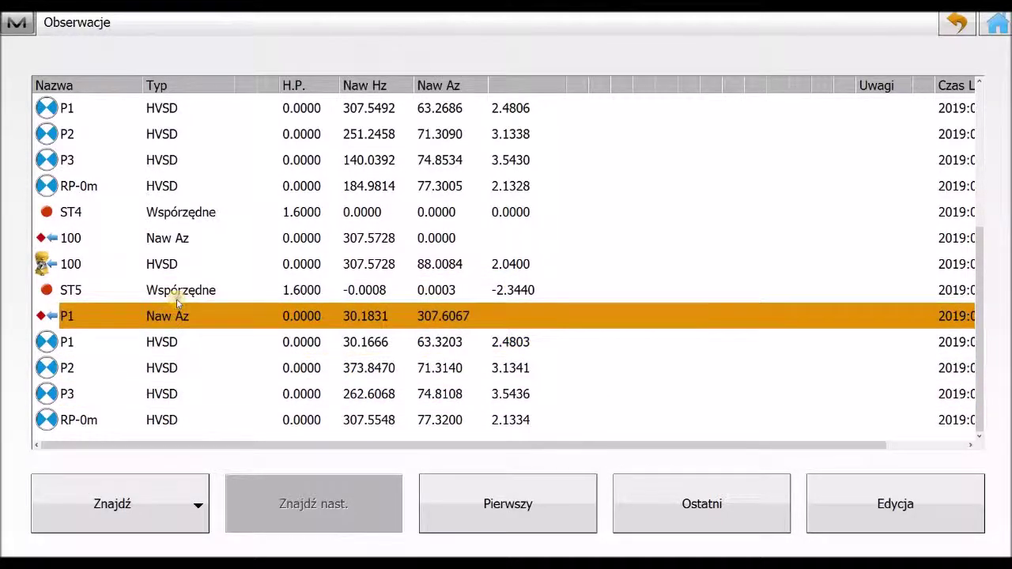
pyautogui.click(175, 293)
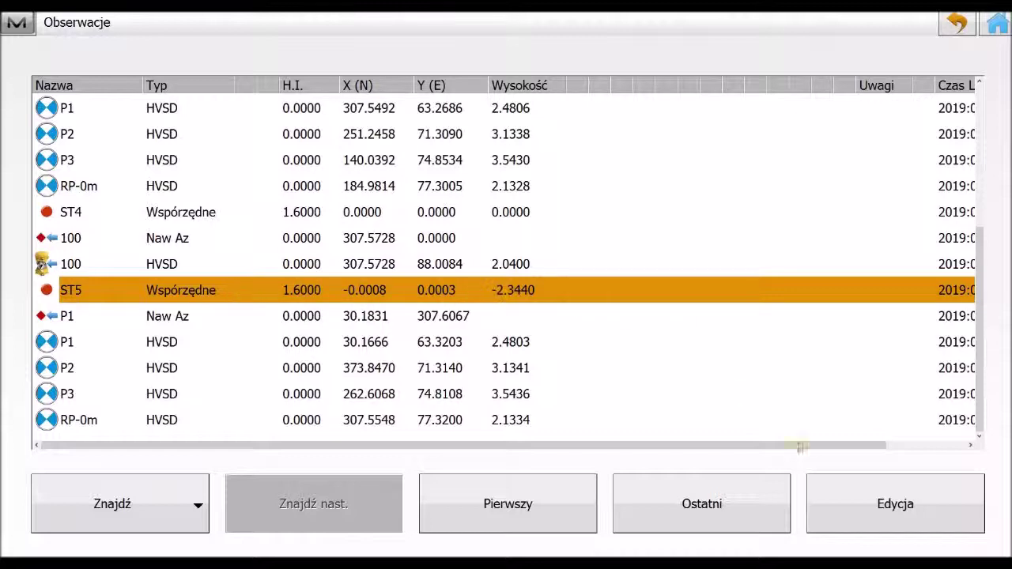
# Examine ST5's station, resection observation and measurement accuracy data in its observation record, and close the record.
pyautogui.click(832, 492)
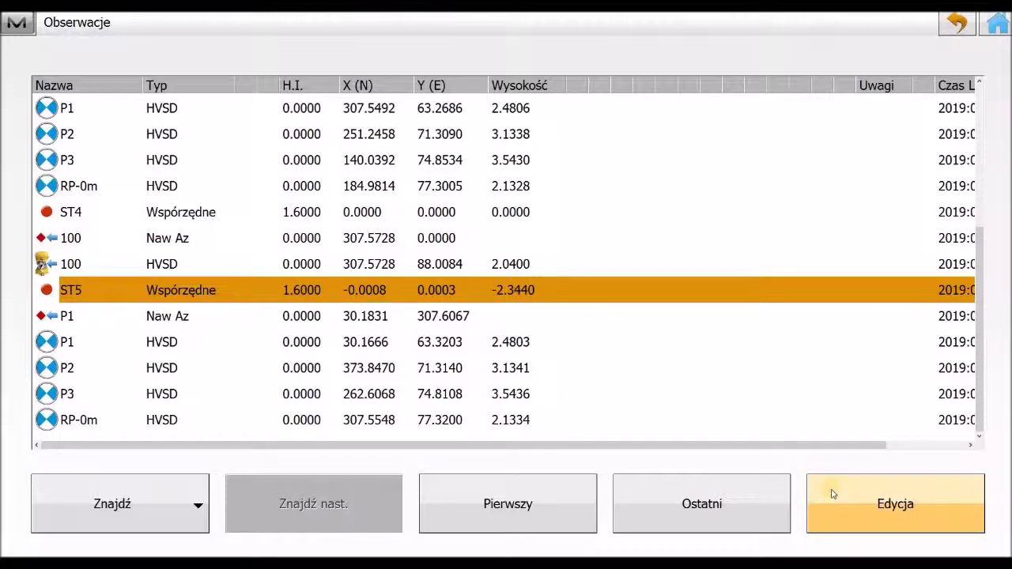
pyautogui.click(832, 495)
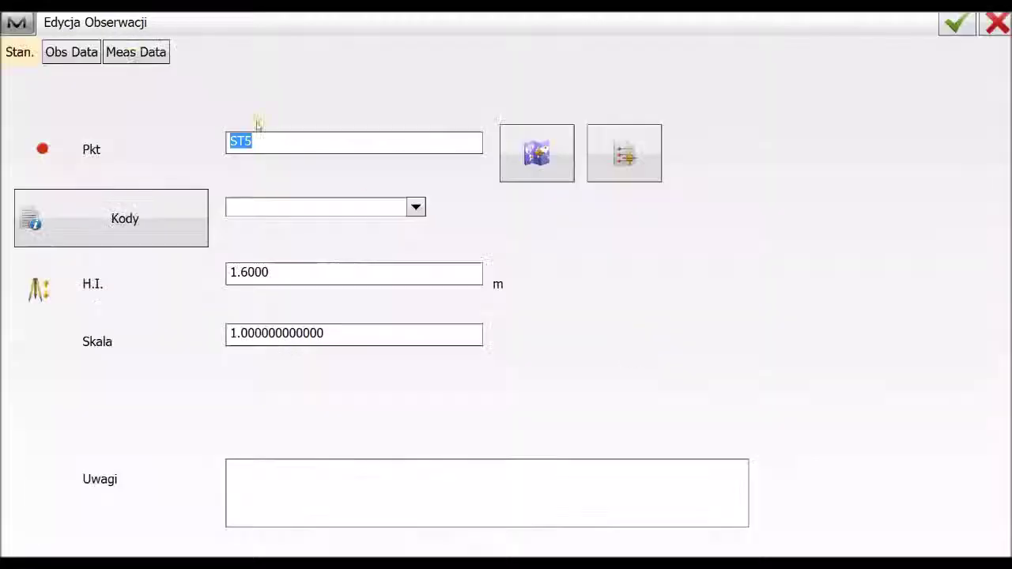
pyautogui.click(74, 52)
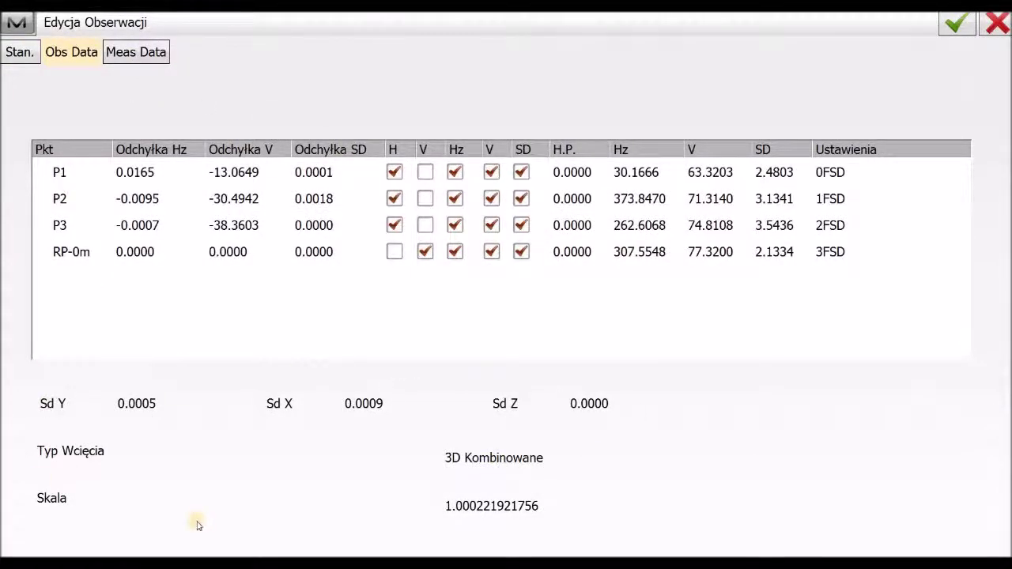
pyautogui.click(135, 52)
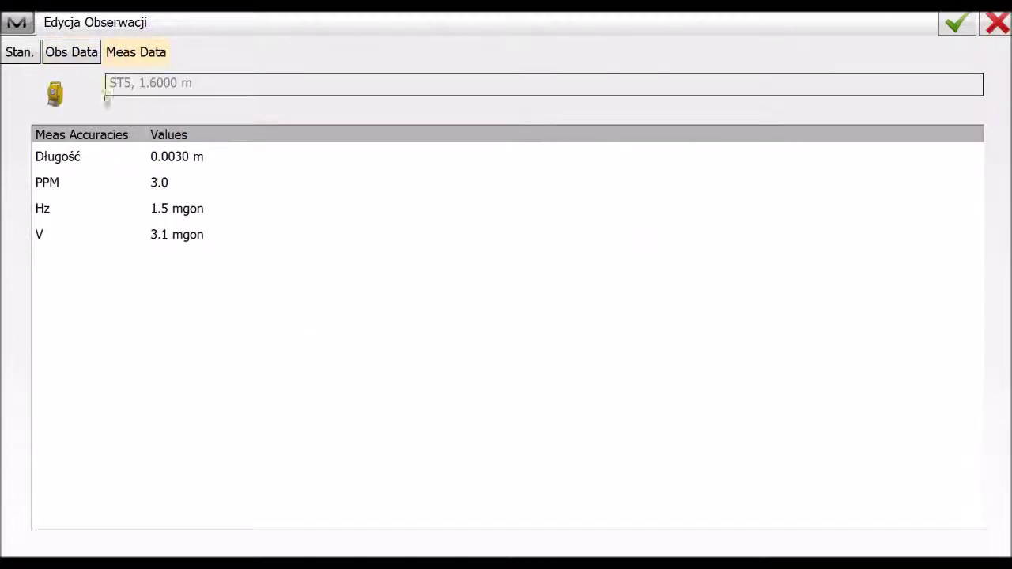
pyautogui.click(19, 54)
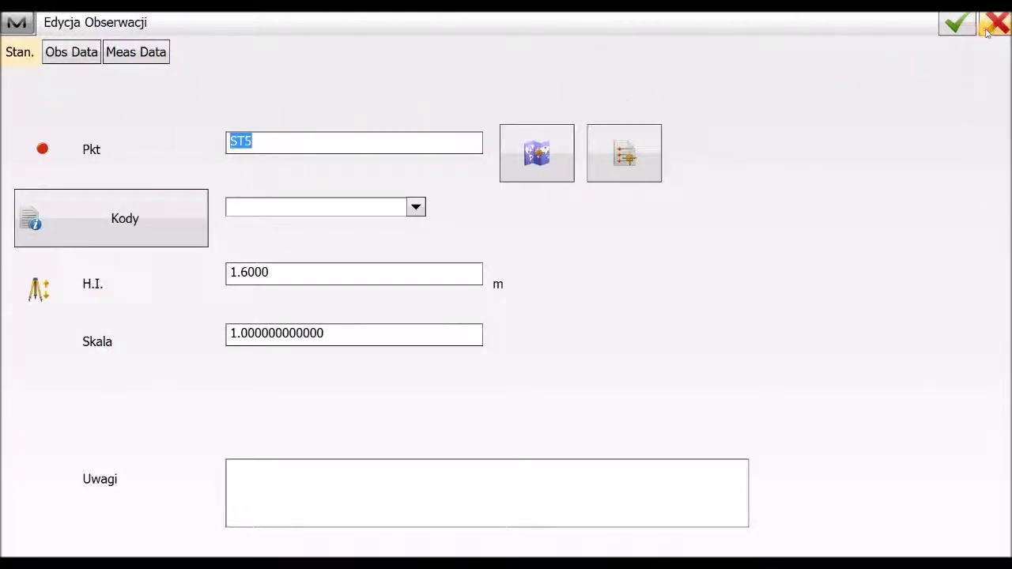
pyautogui.click(955, 26)
# Look through ST5's backsight azimuth record and its HVSD observations to P1, P2, P3 and RP-0m.
pyautogui.click(118, 324)
pyautogui.click(113, 348)
pyautogui.click(113, 369)
pyautogui.click(115, 399)
pyautogui.click(115, 420)
pyautogui.click(117, 394)
pyautogui.click(115, 369)
pyautogui.click(113, 342)
pyautogui.click(160, 317)
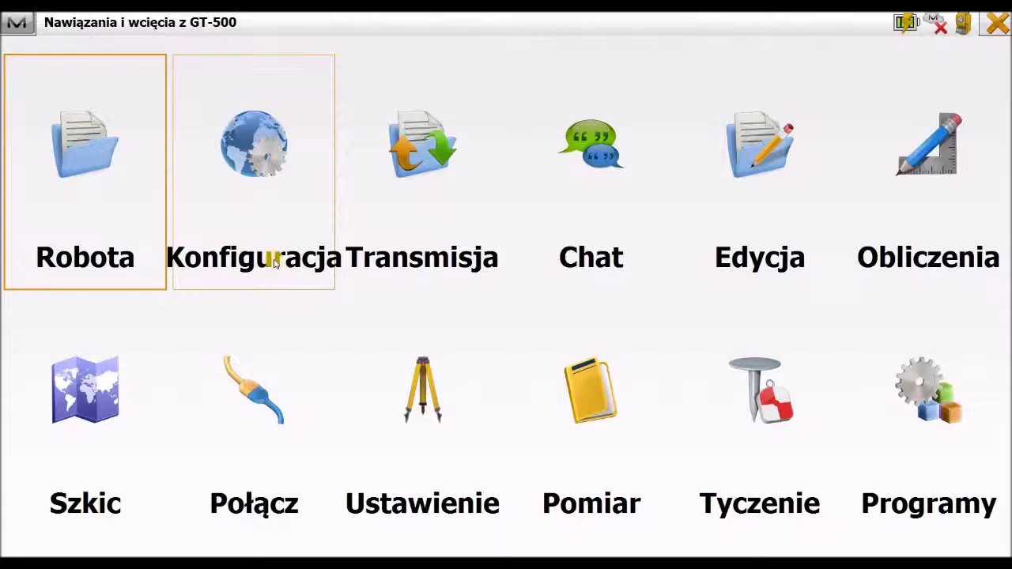
# Open the instrument parameters in the configuration and examine the temperature, pressure and humidity settings.
pyautogui.click(263, 201)
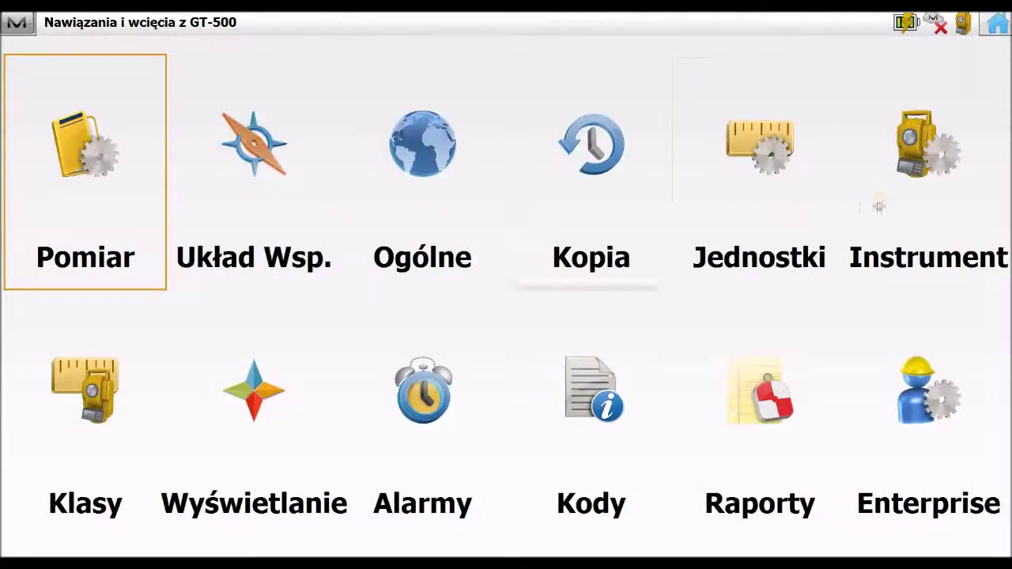
pyautogui.click(884, 204)
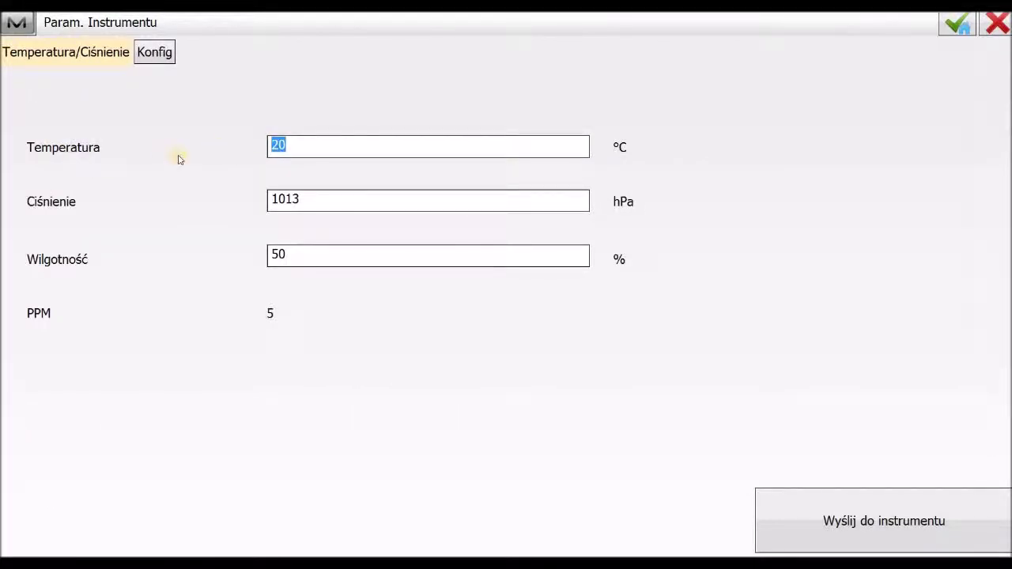
pyautogui.click(294, 154)
pyautogui.click(953, 19)
# Set the Libella/kom. compensator option to HV-On, send it to the instrument and accept the instrument parameters.
pyautogui.click(158, 52)
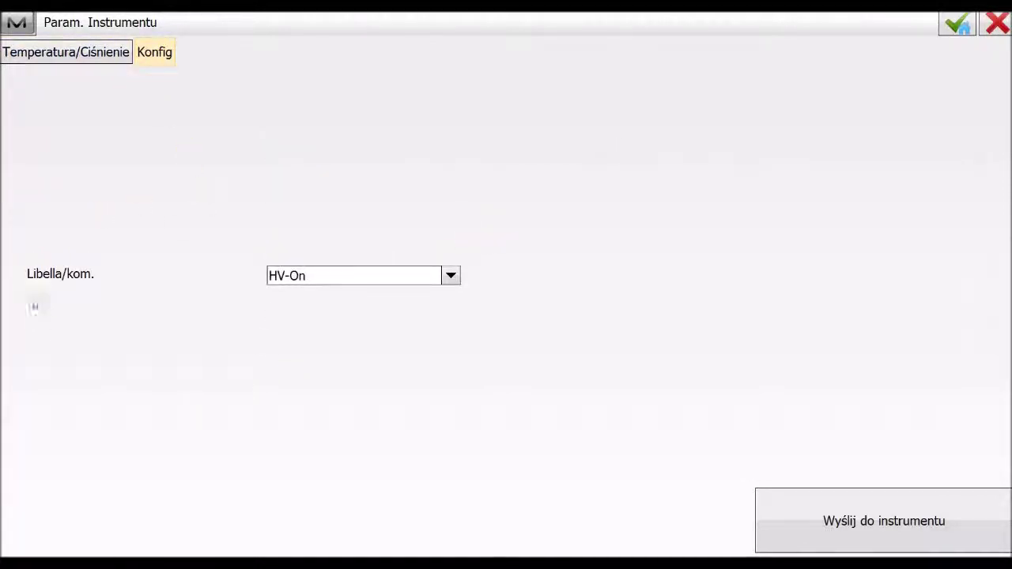
pyautogui.click(318, 276)
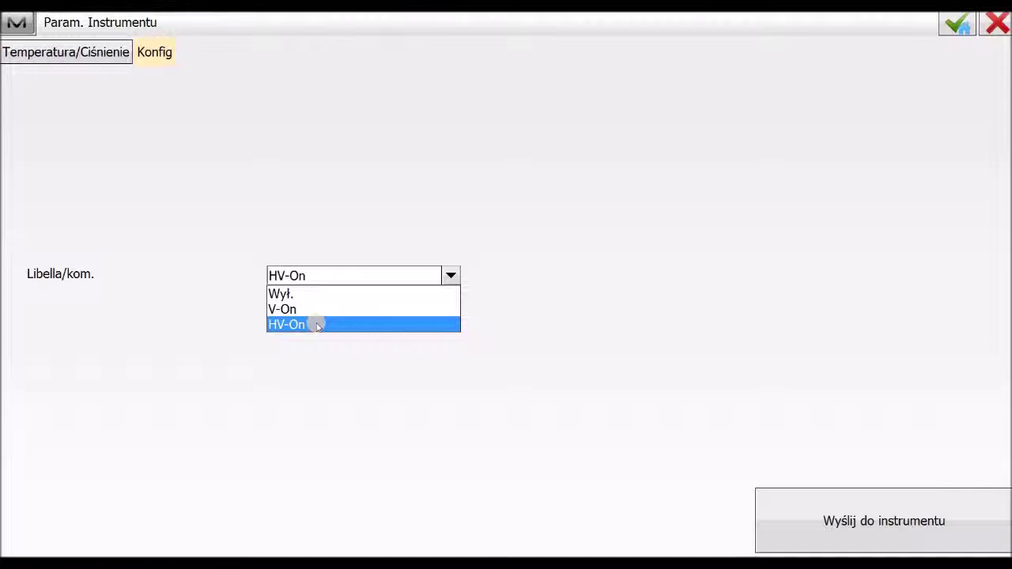
pyautogui.click(318, 325)
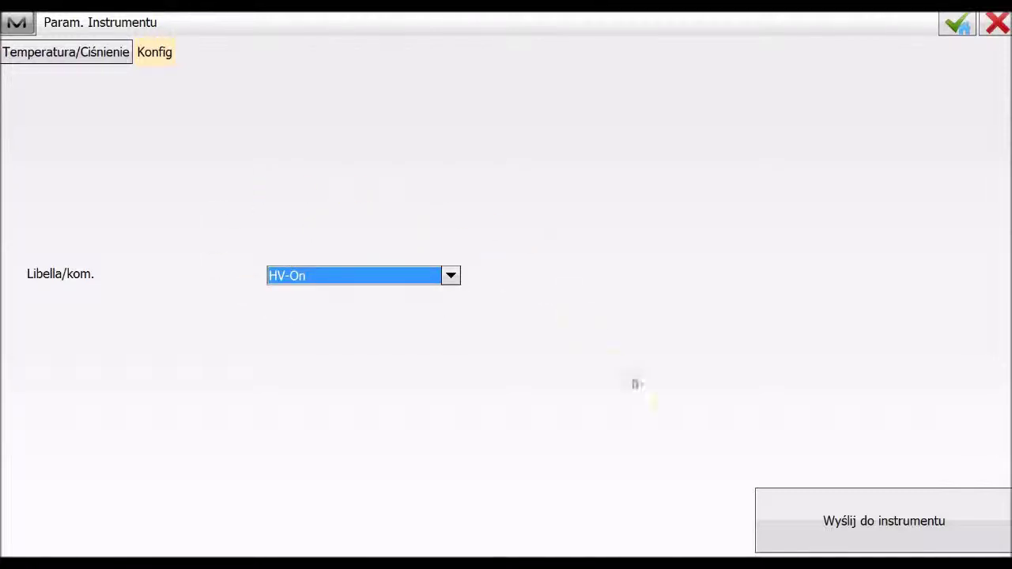
pyautogui.click(829, 518)
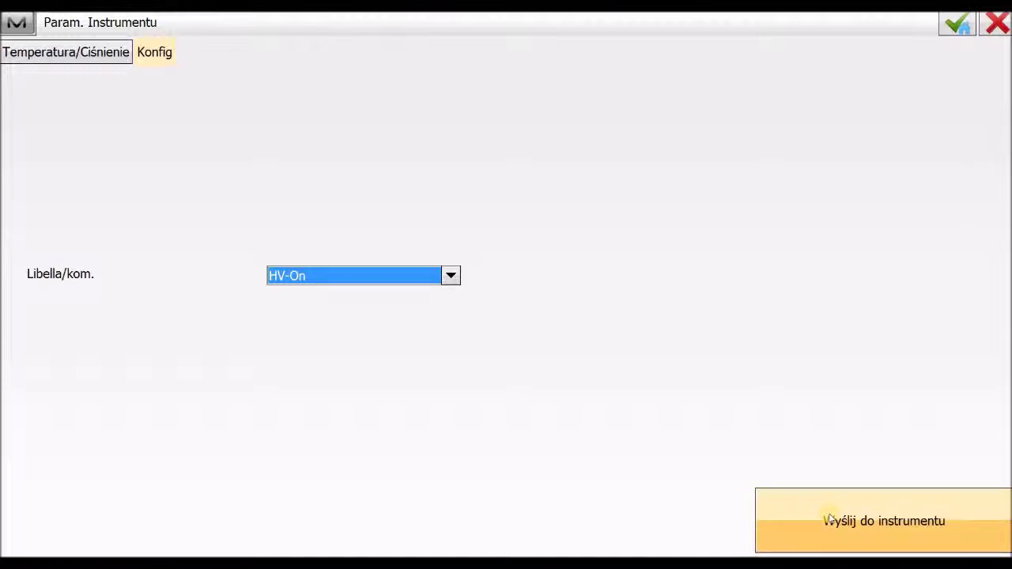
pyautogui.click(825, 515)
pyautogui.click(79, 54)
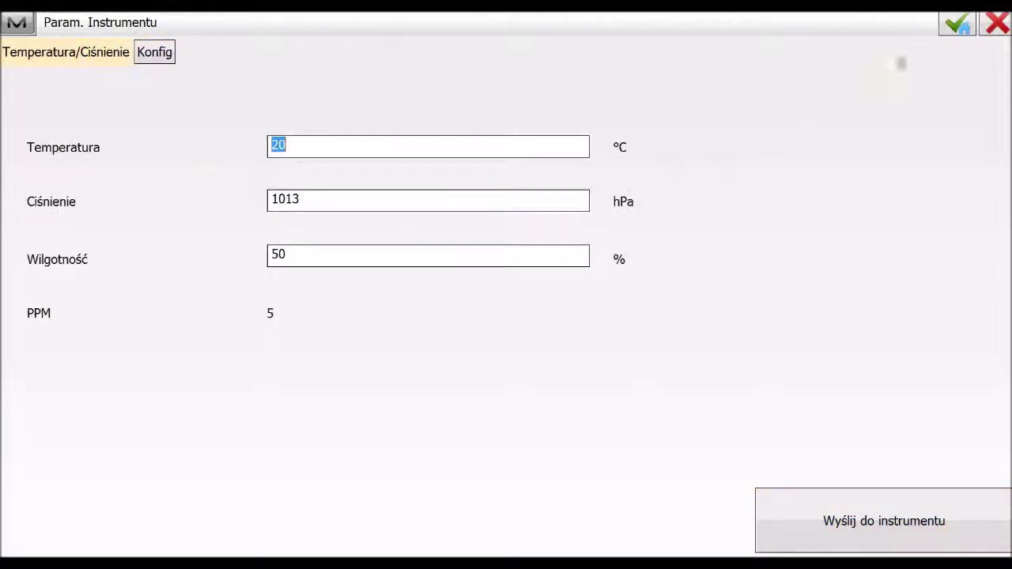
pyautogui.click(951, 28)
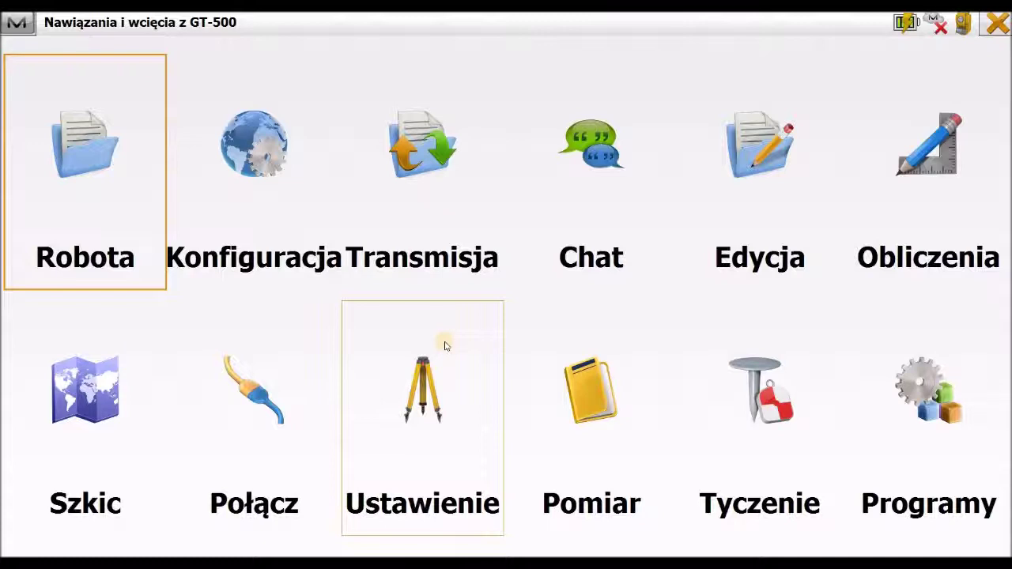
# Open the station setup functions (Ustawienie).
pyautogui.click(445, 345)
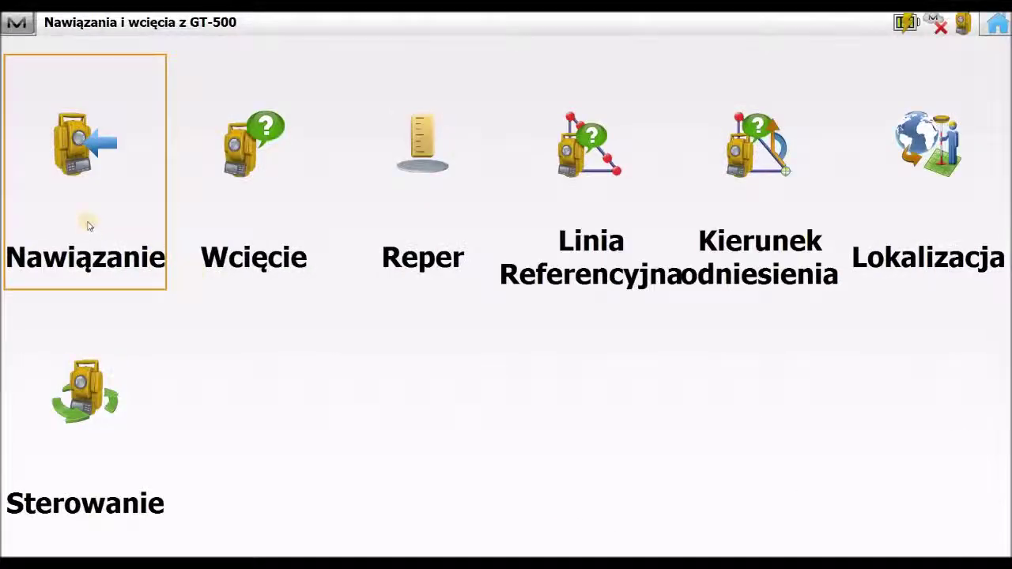